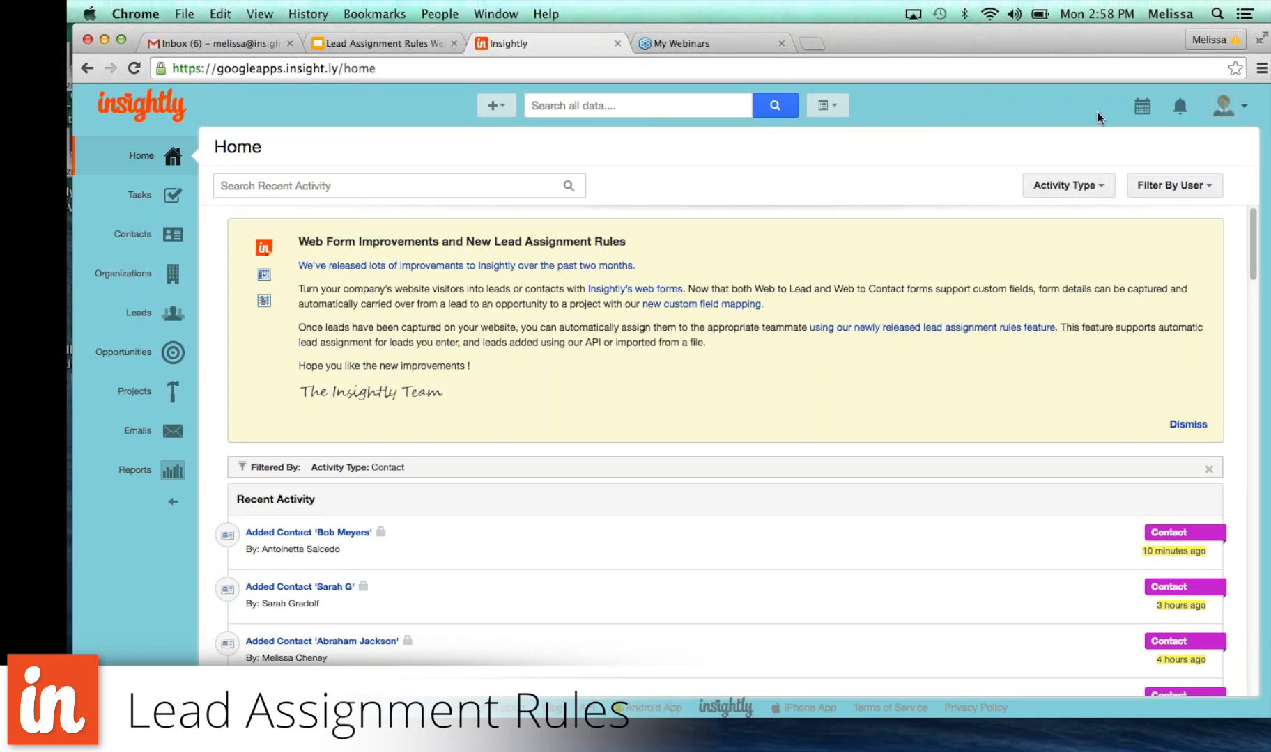
Open the Lead Assignment Rules page in the system settings
click(1224, 106)
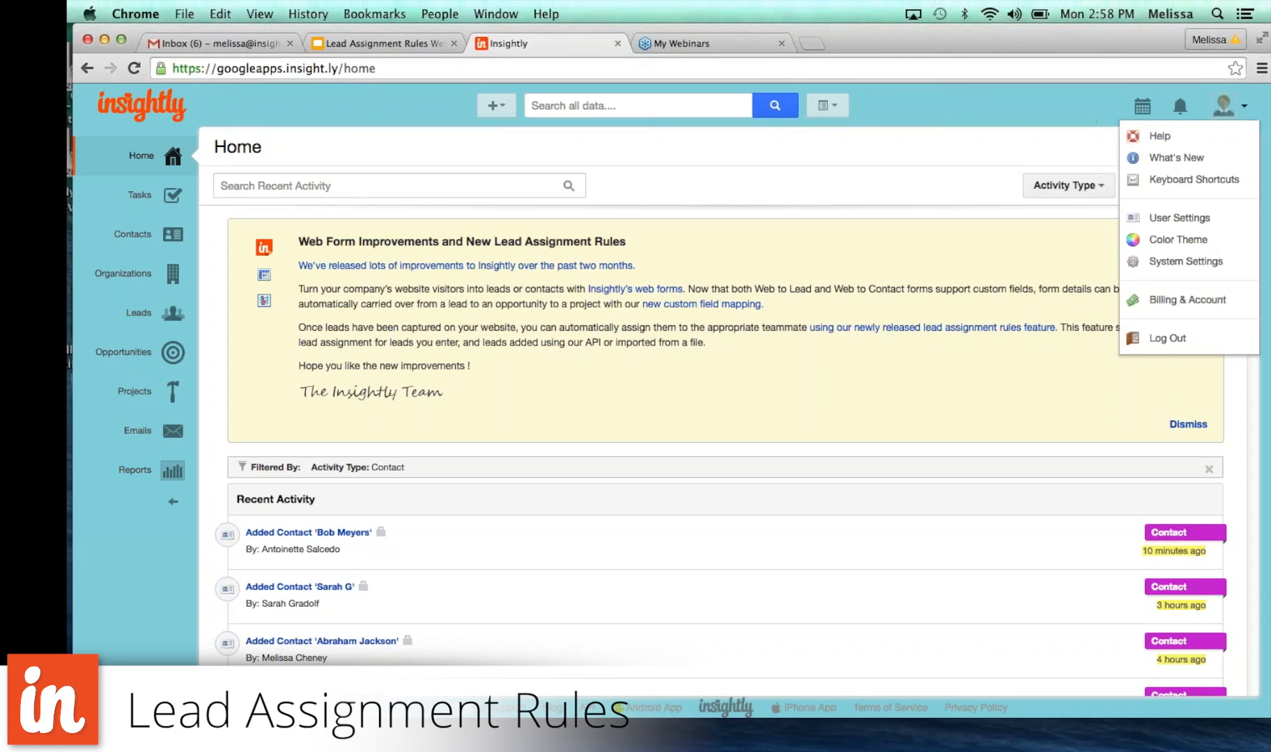
click(1195, 261)
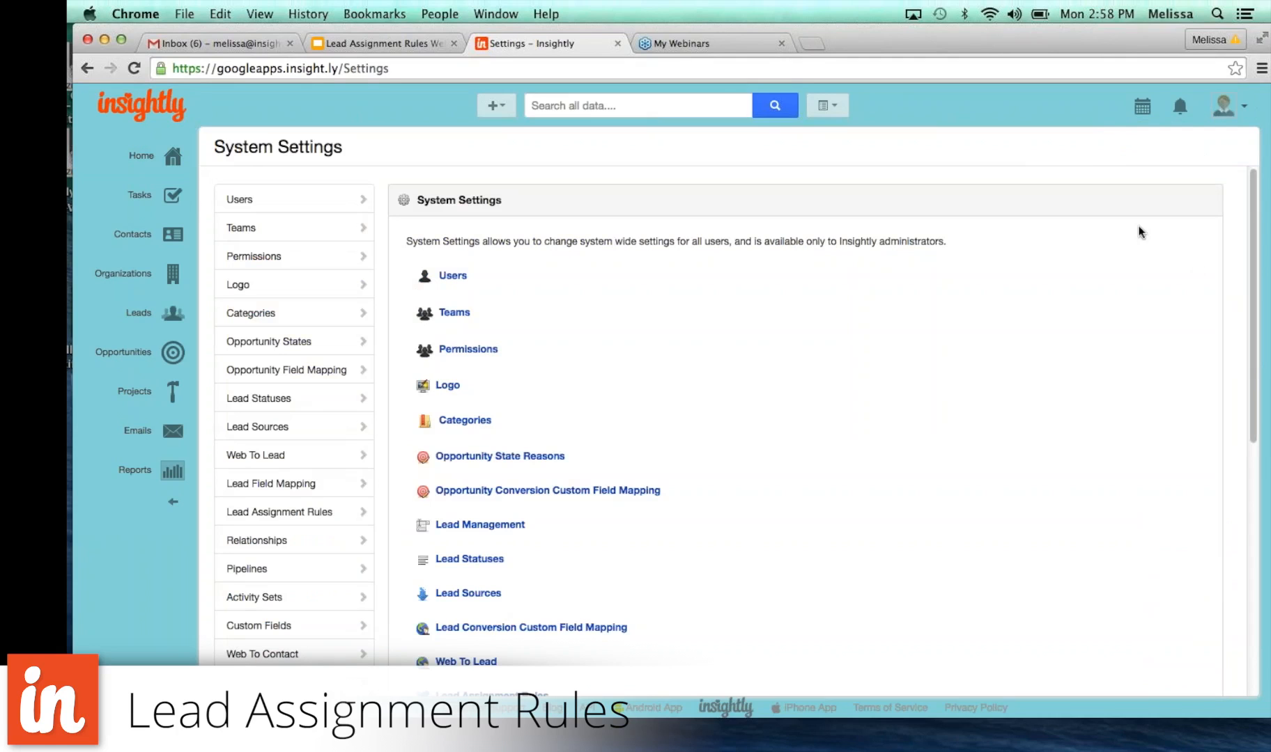
scroll(586, 463, down, 2)
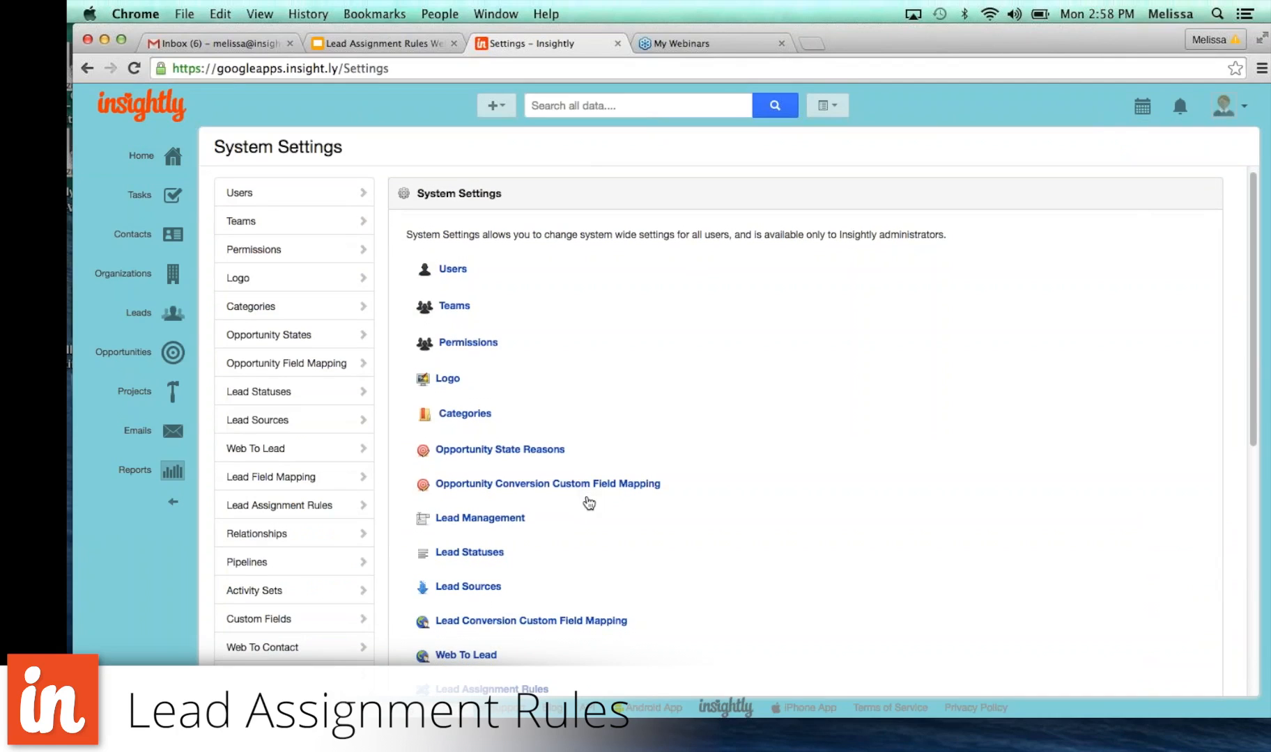
scroll(556, 521, down, 1)
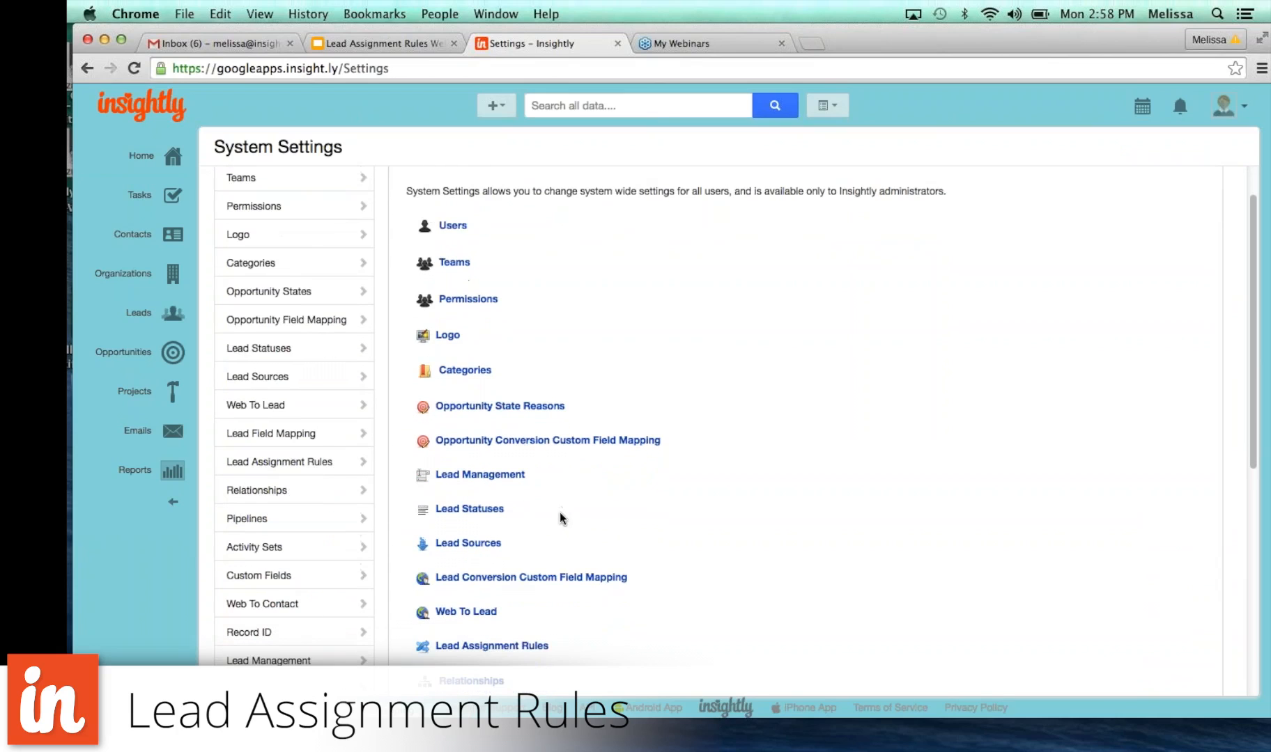
click(519, 649)
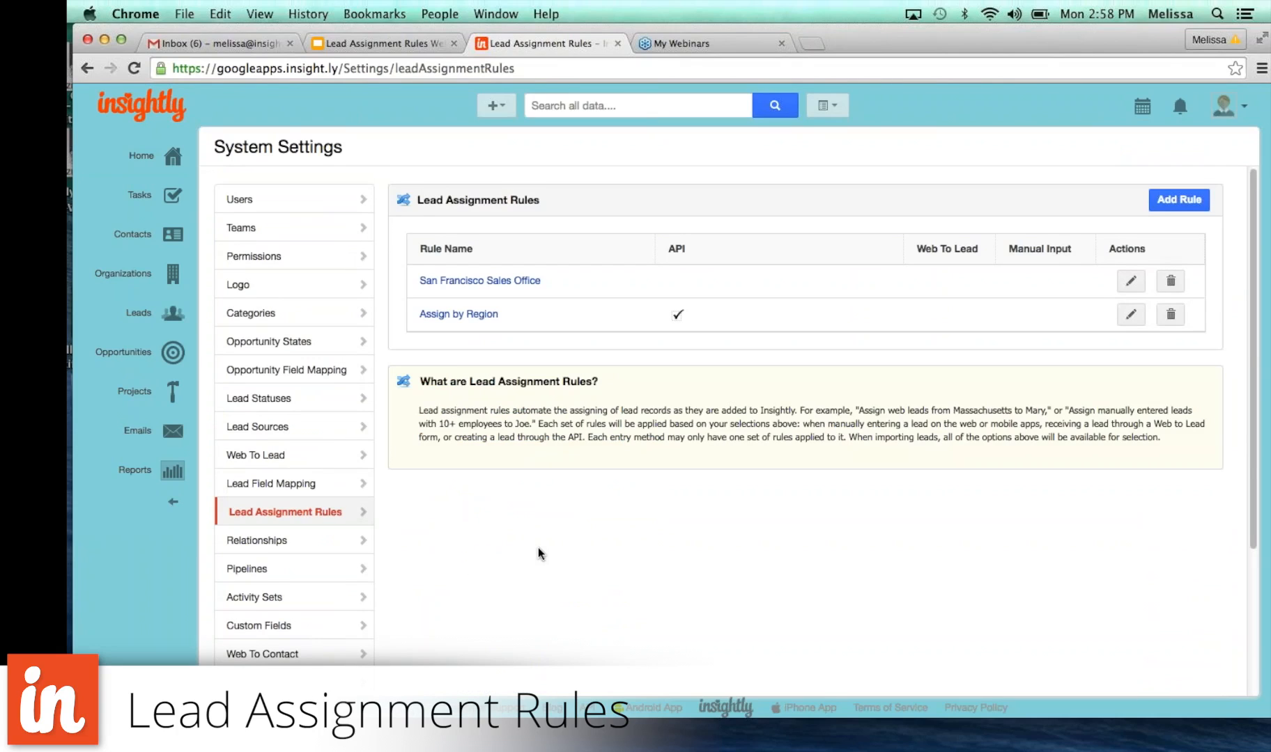
Create and save a lead assignment rule named High Profile Prospects, activated for Manually Added Leads
click(1173, 200)
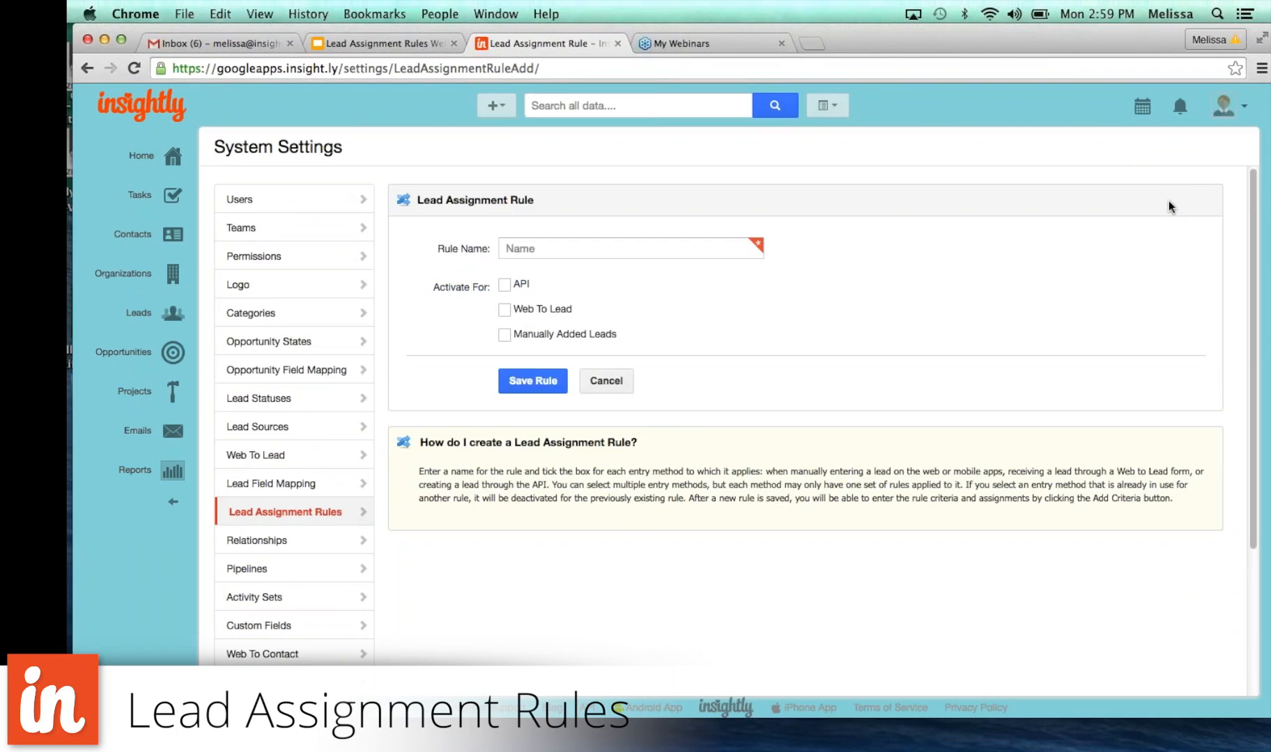
click(615, 247)
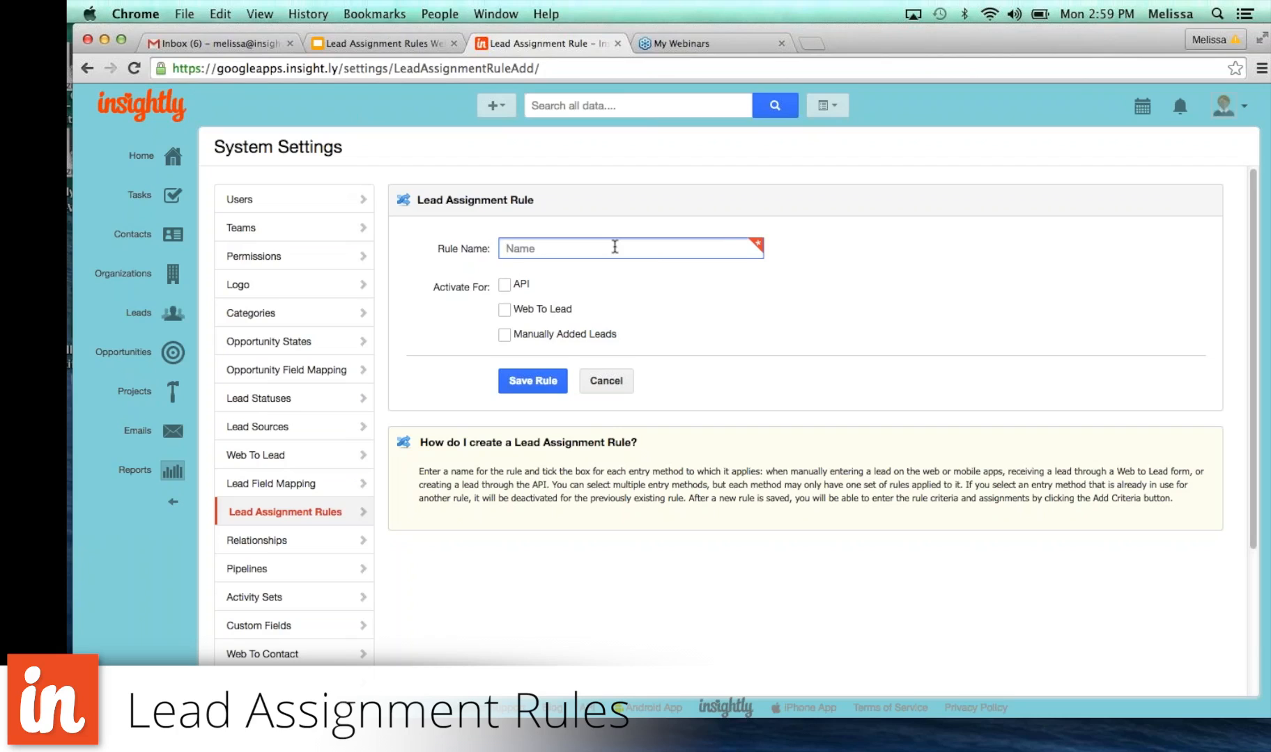
text(High Profile Prospects)
click(508, 337)
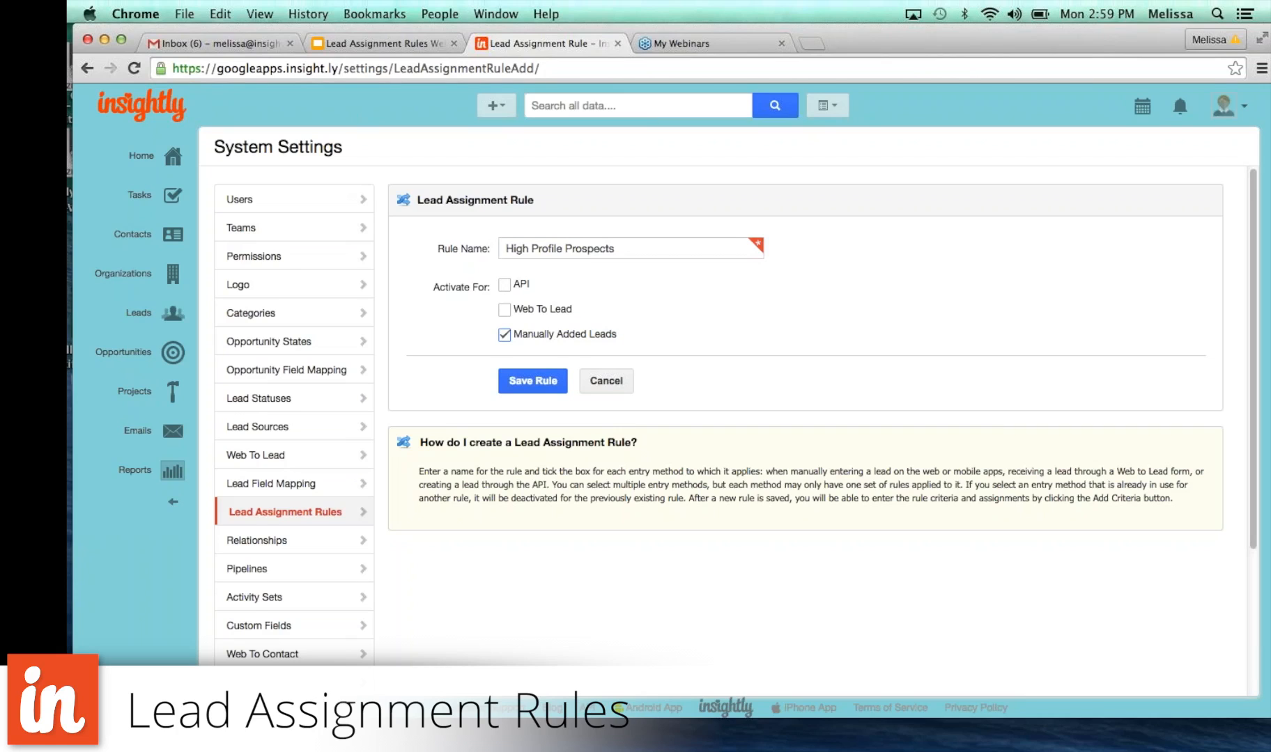
click(535, 382)
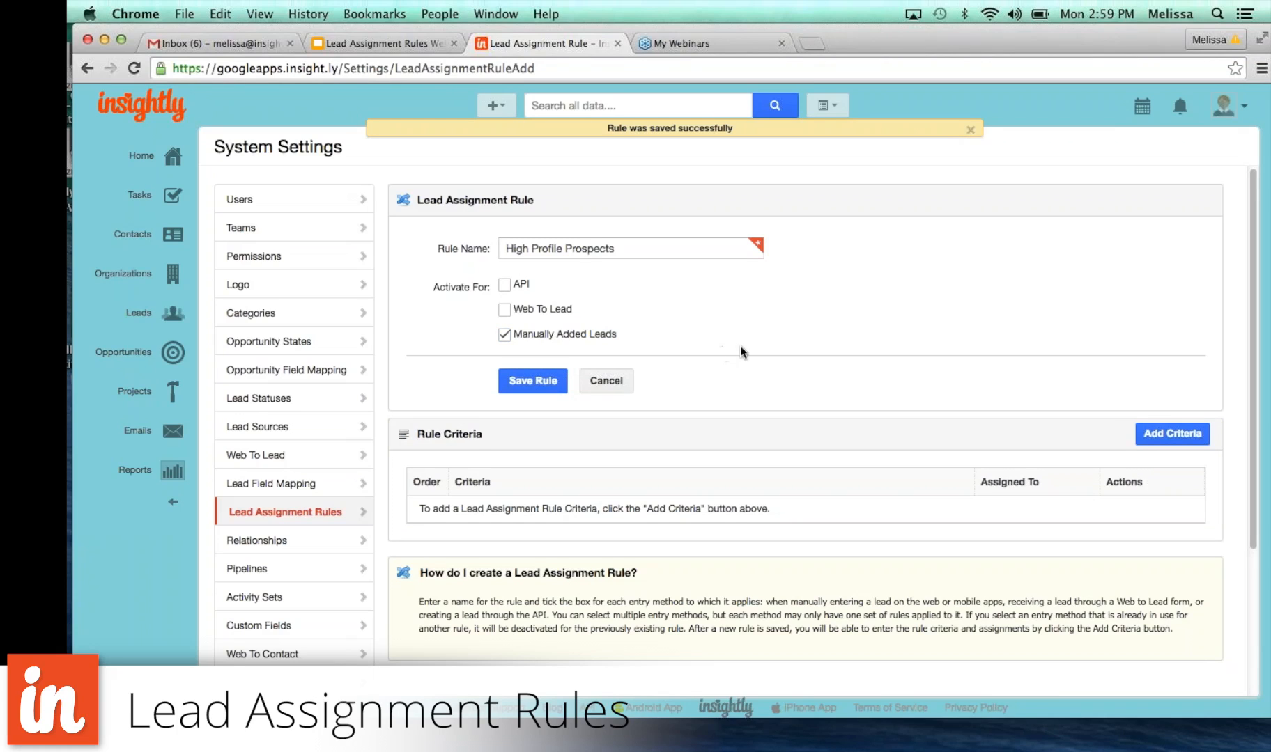
Add criteria to the rule with a first filter of Employee Count greater or equal to 10
click(1161, 436)
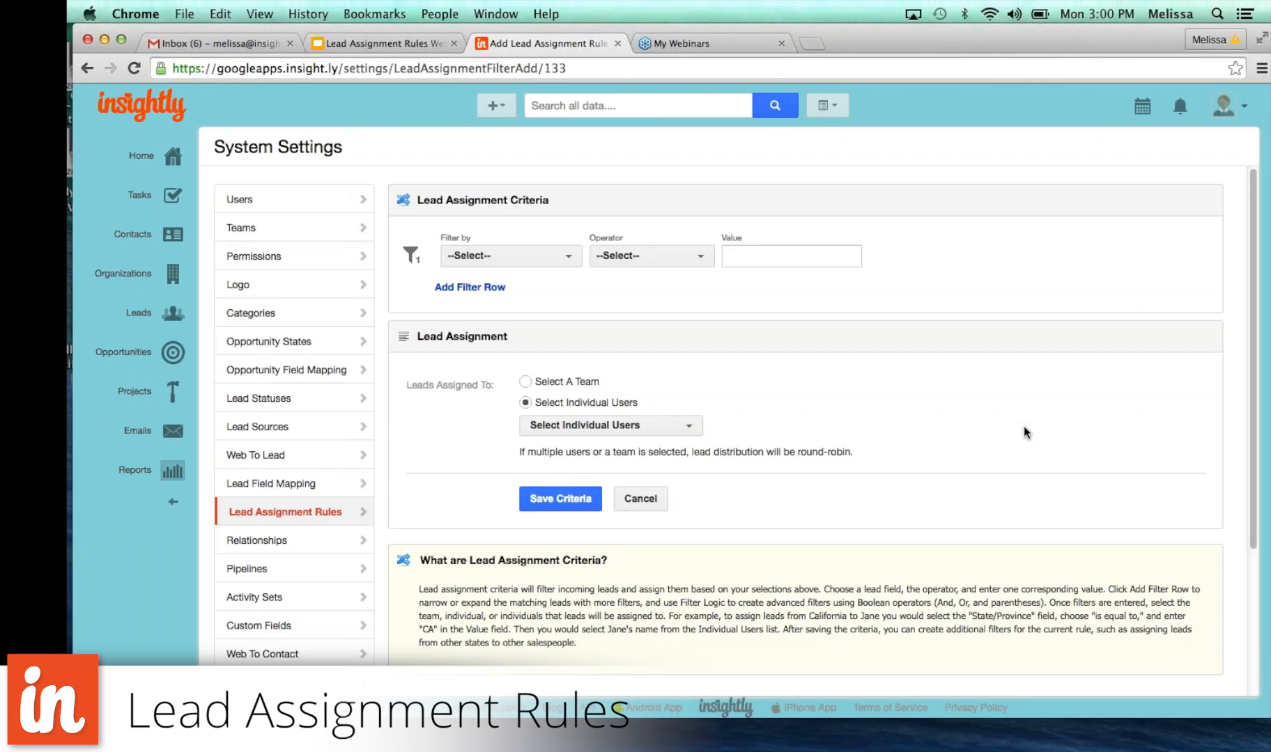
click(559, 258)
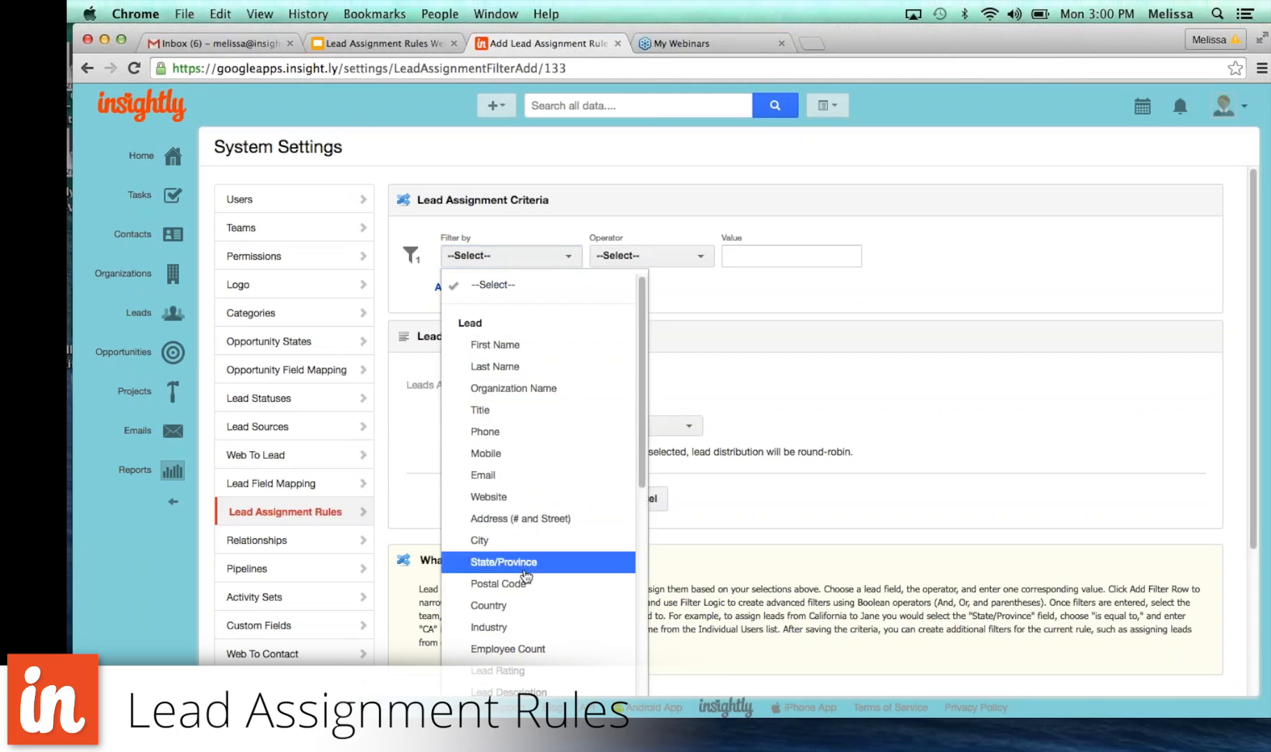
click(535, 649)
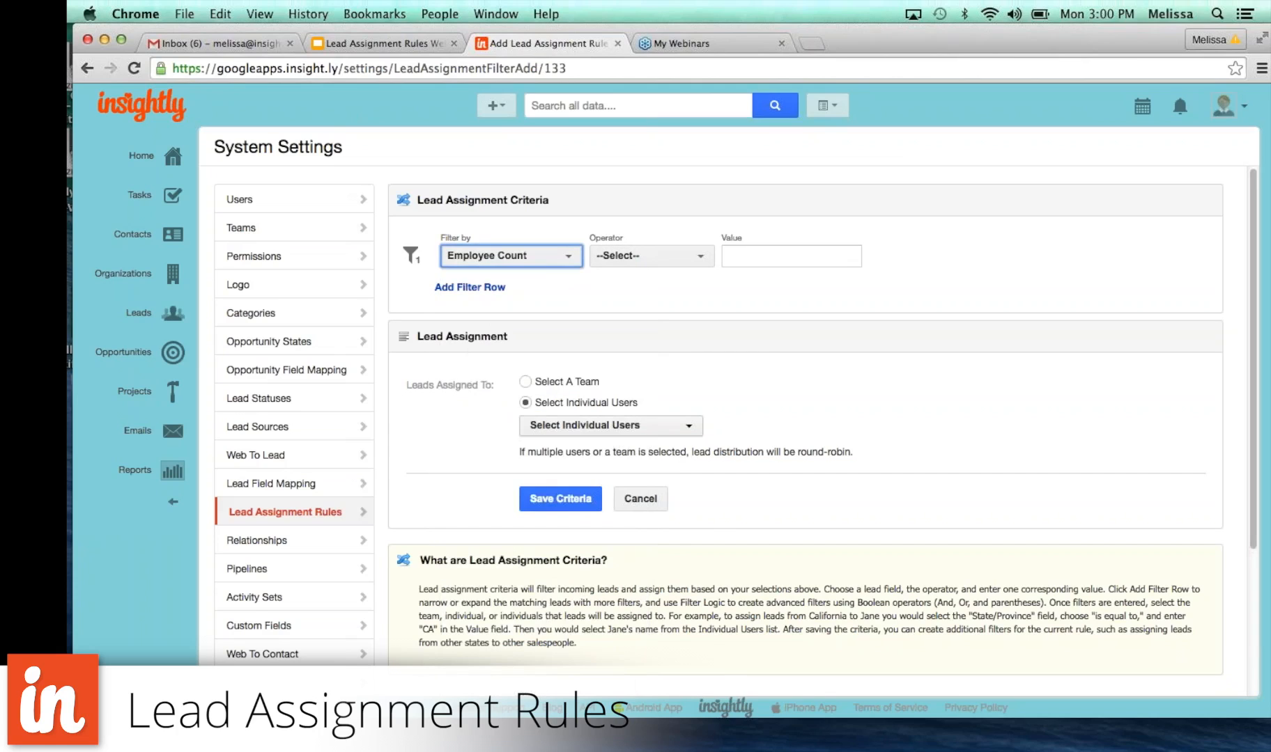
click(659, 258)
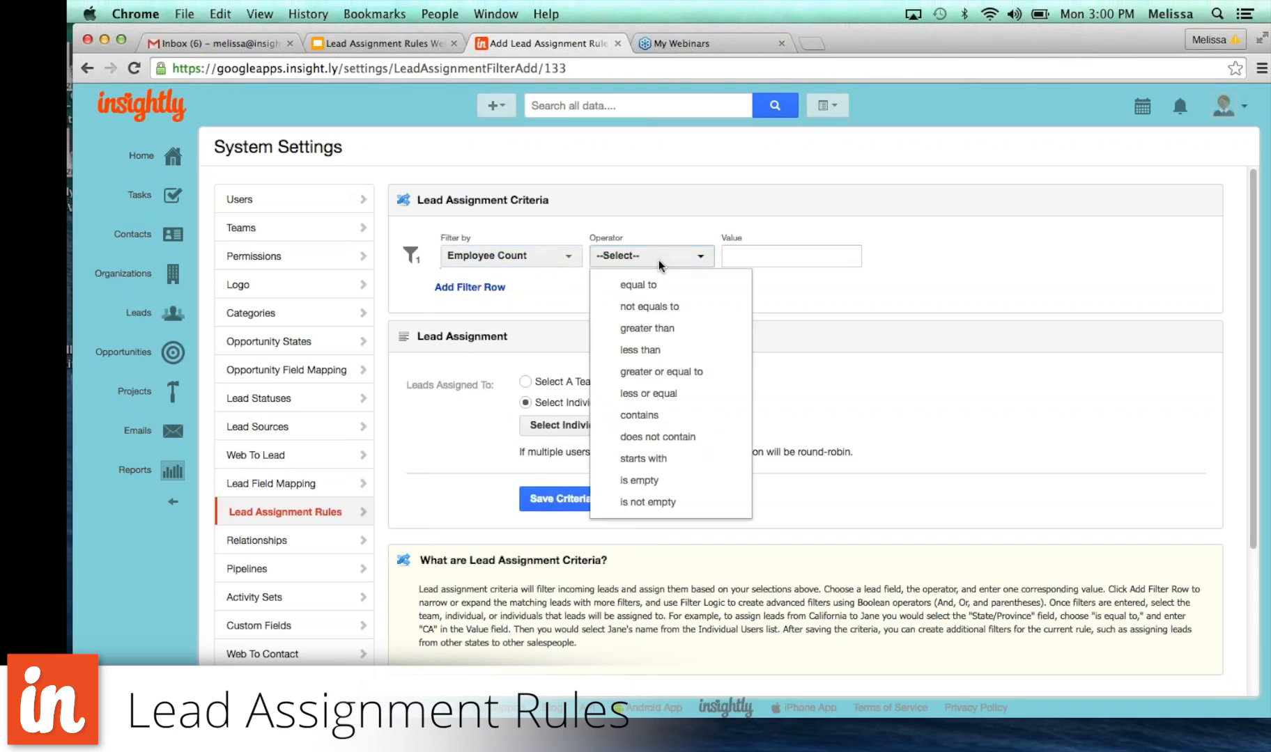
click(665, 371)
click(750, 258)
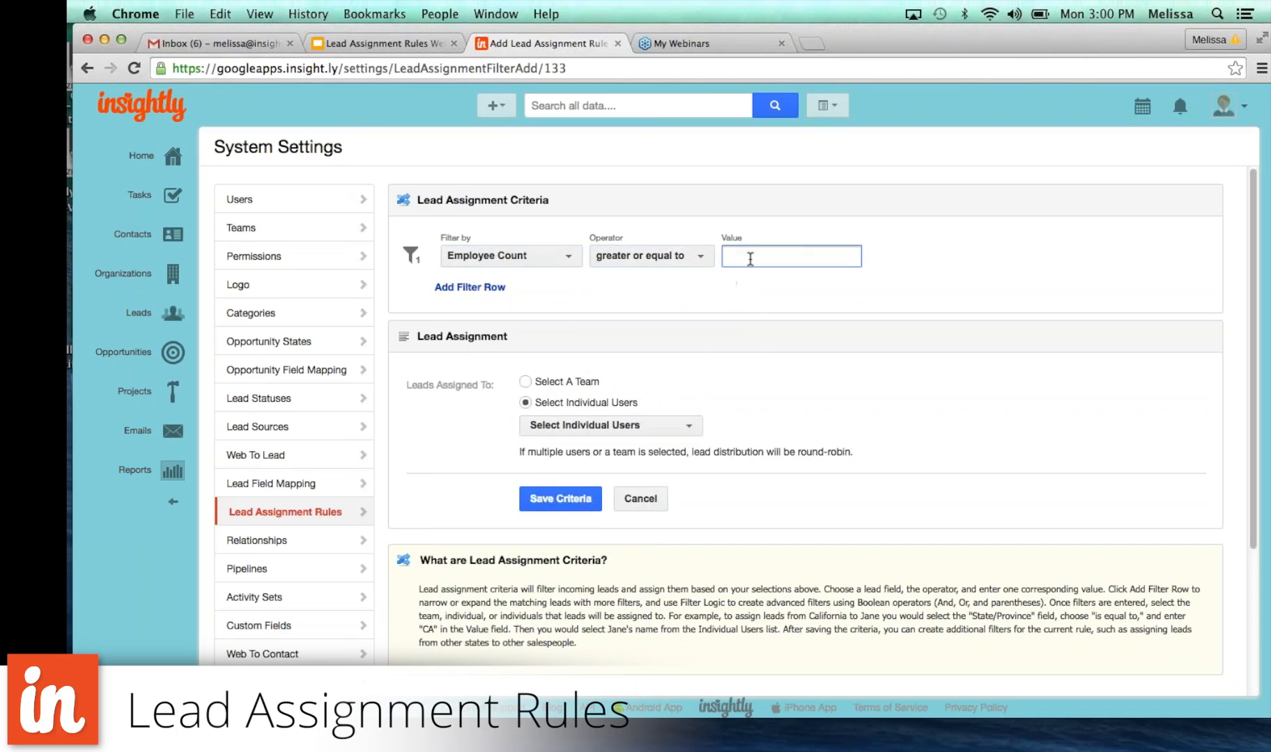
text(10)
Add a second filter row joined with And, requiring Country equal to United States
click(497, 288)
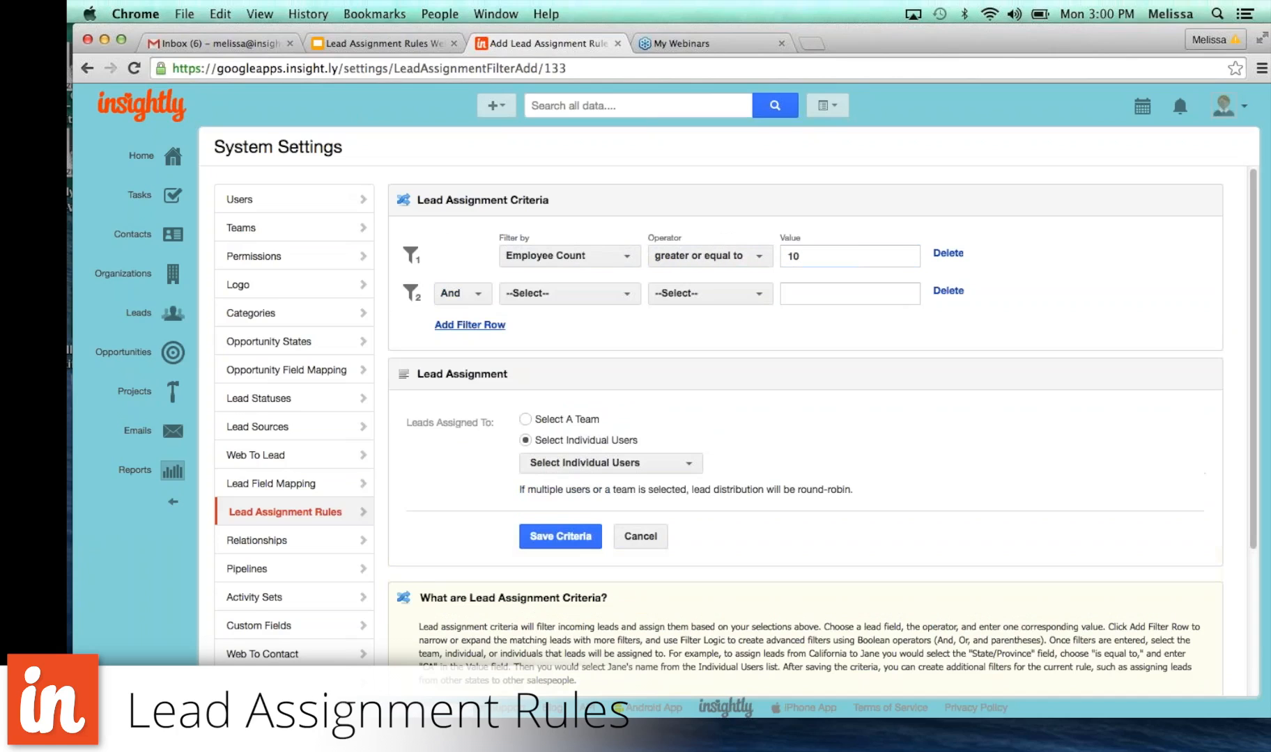
click(535, 292)
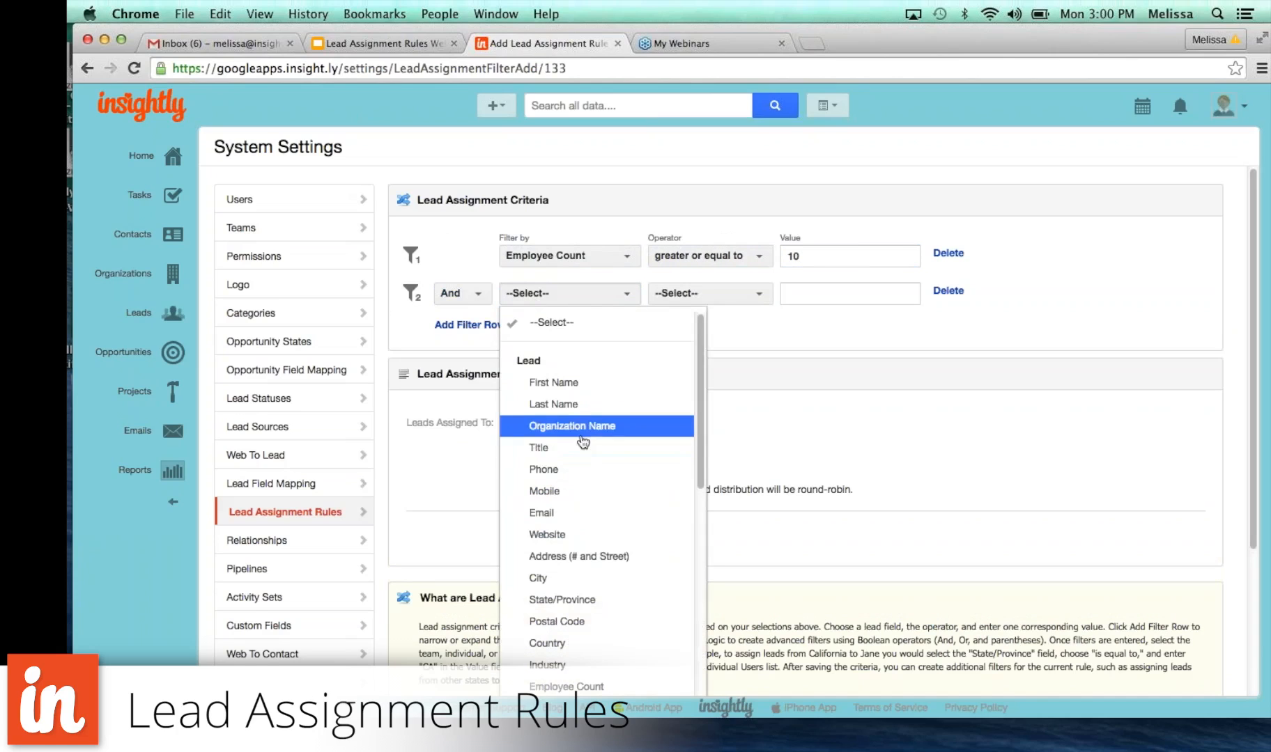
click(578, 643)
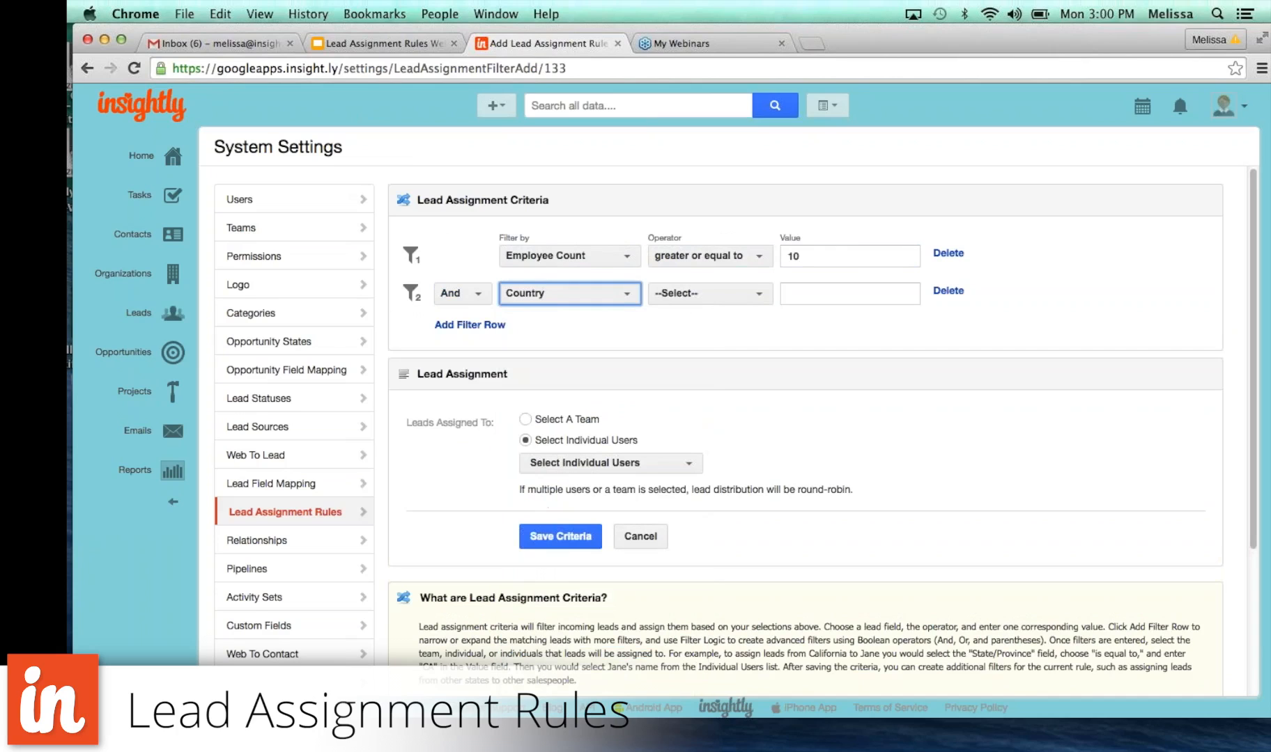
click(680, 295)
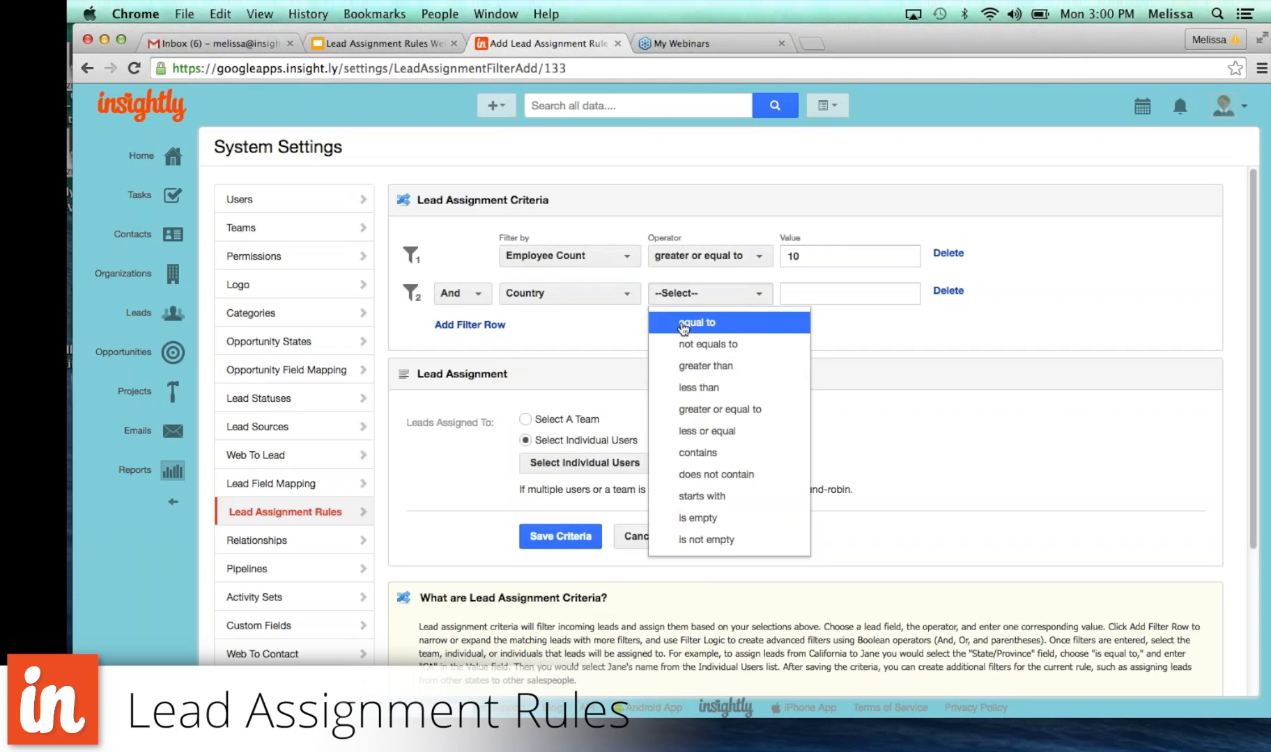
click(683, 325)
click(813, 299)
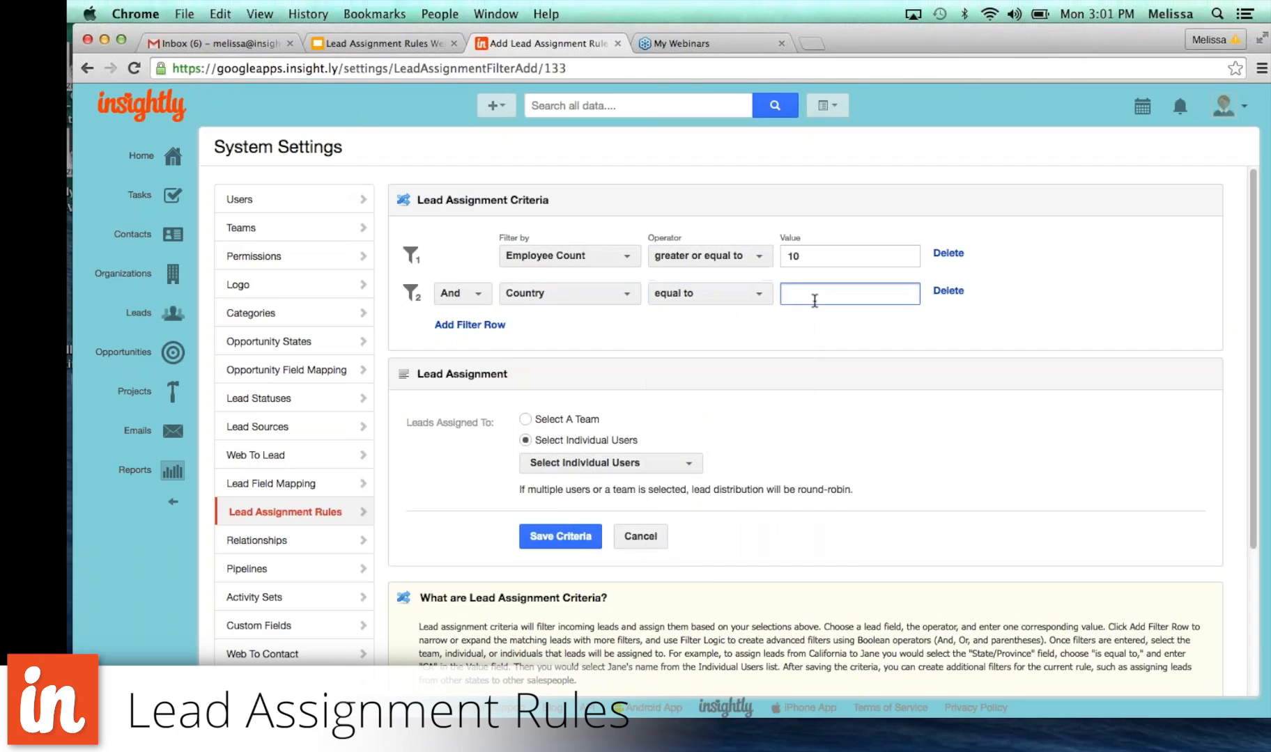
text(United States)
Add a third filter row joined with And, requiring Industry equal to Manufacturing
click(485, 328)
click(558, 335)
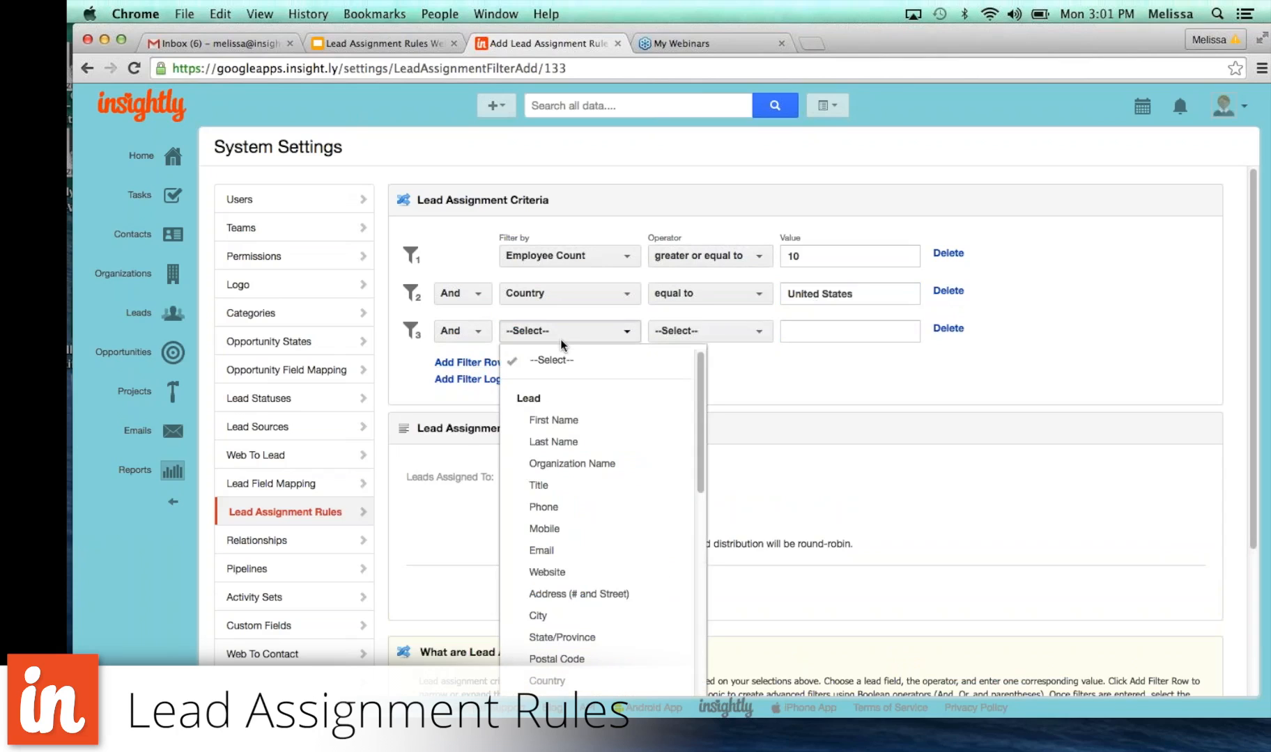
scroll(568, 460, down, 1)
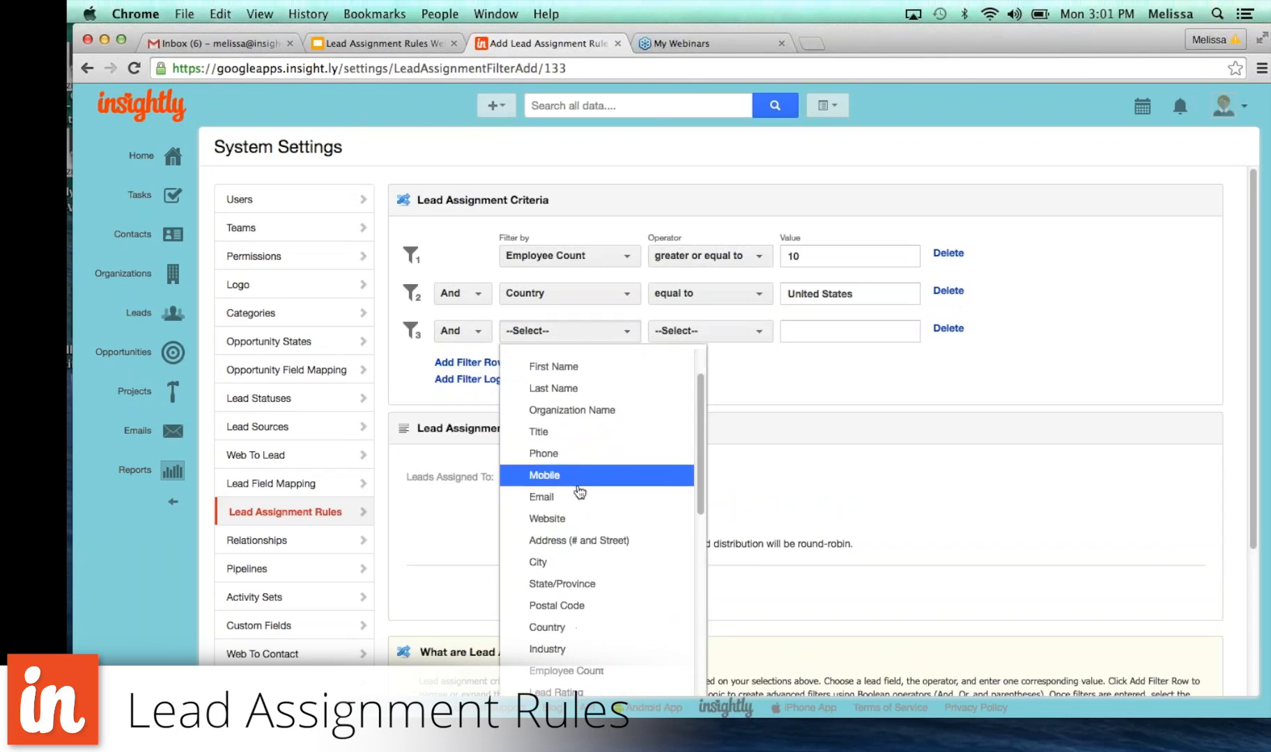
scroll(578, 487, down, 2)
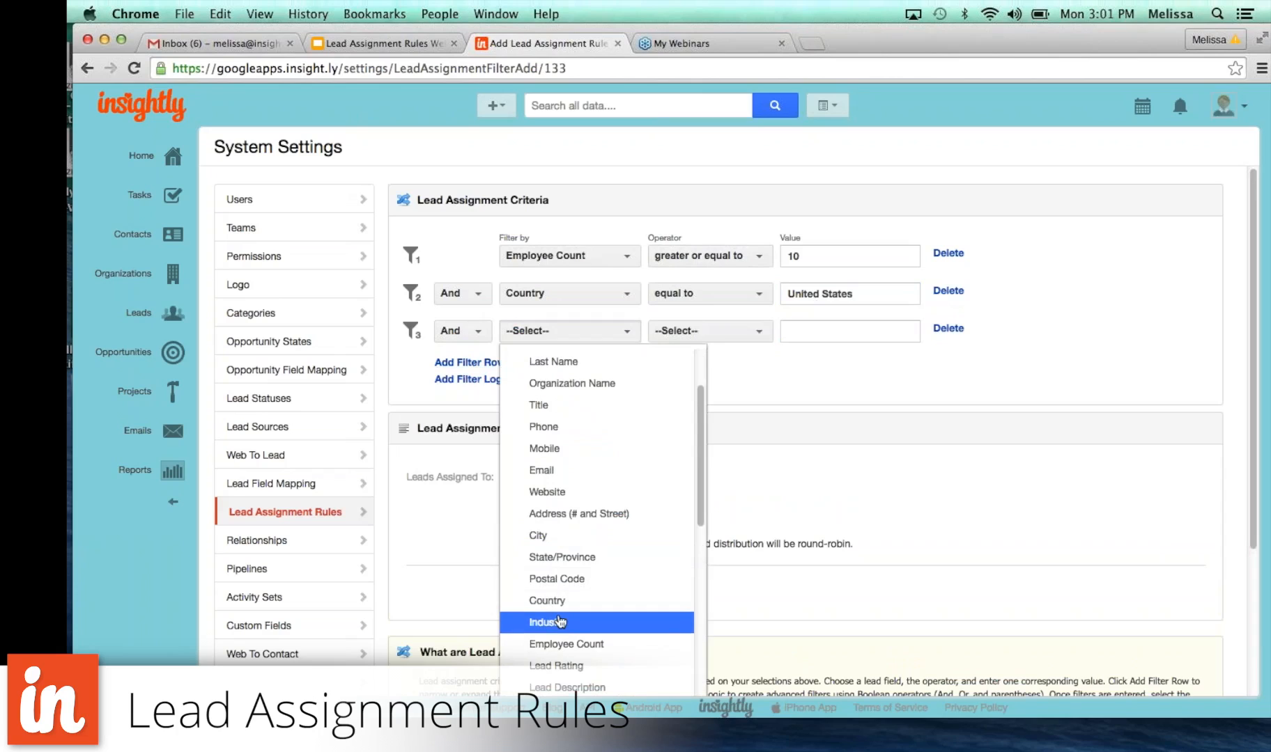
click(559, 621)
click(704, 329)
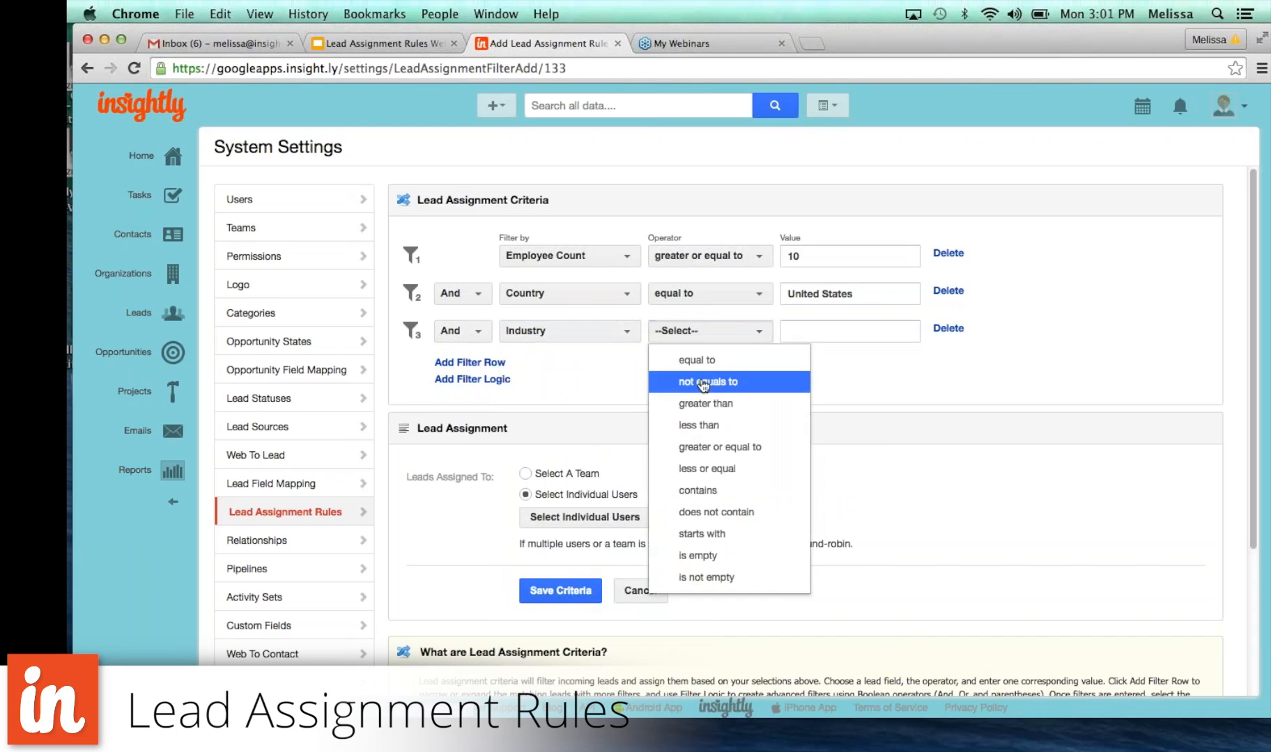
click(705, 362)
click(830, 331)
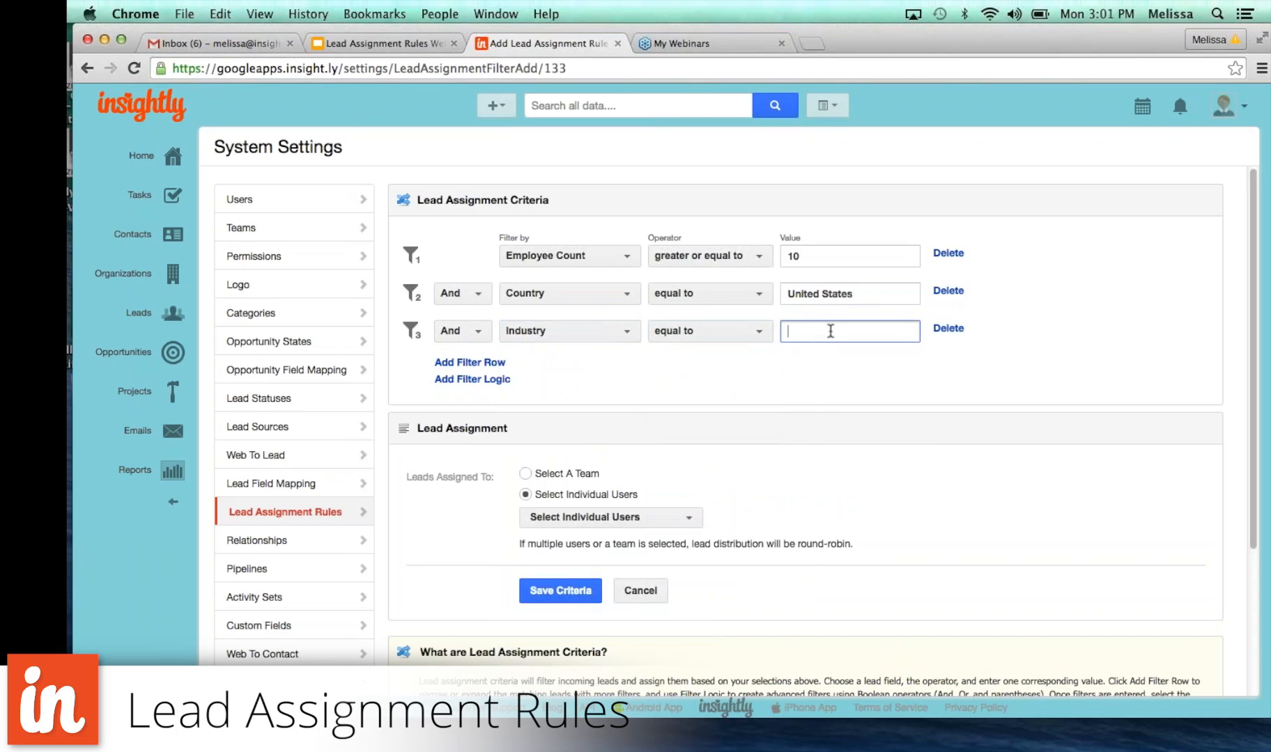
text(Manufacturing)
Review the fields available for the third filter row, including the lead custom fields
click(751, 329)
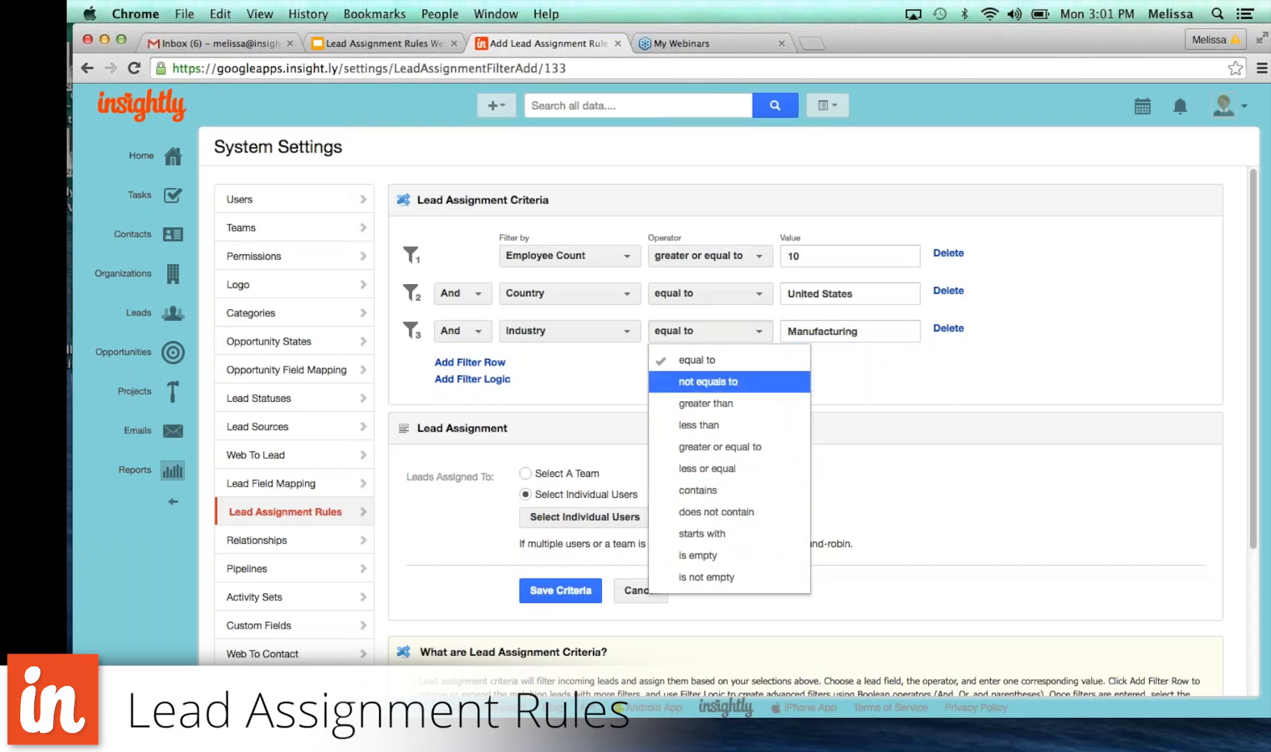
click(613, 336)
scroll(554, 446, down, 5)
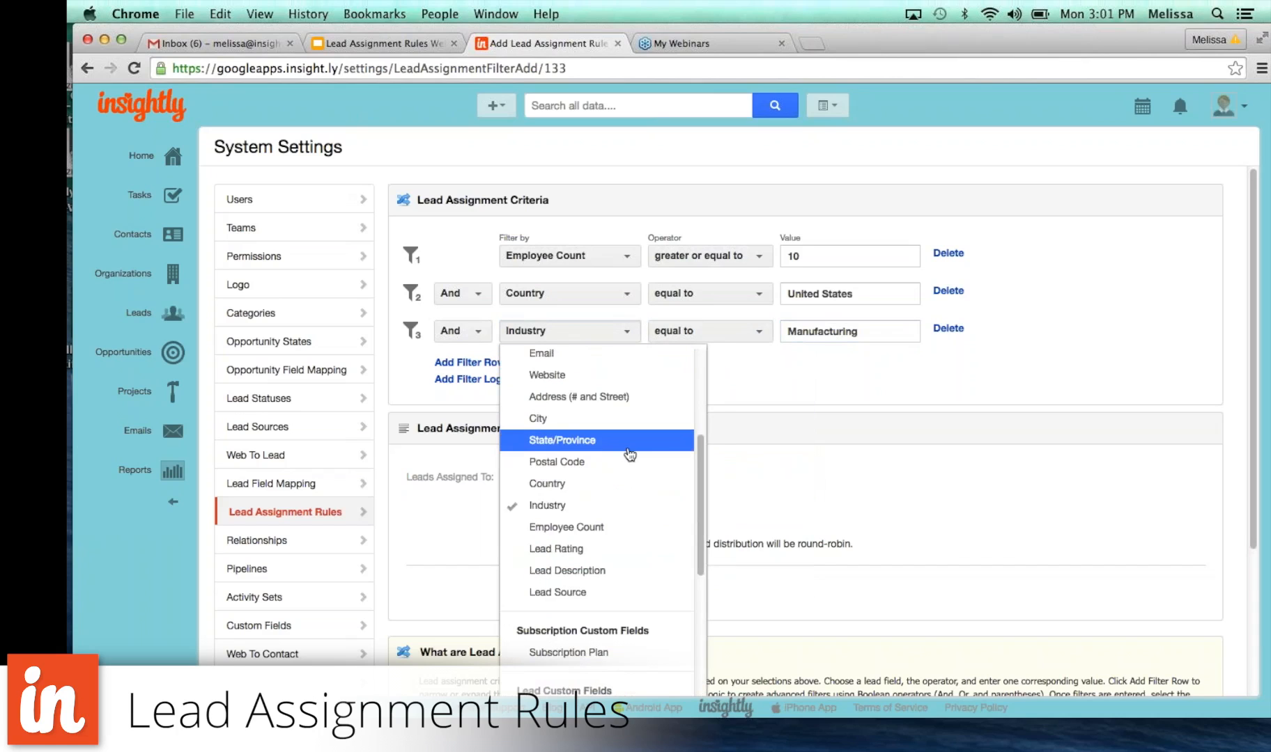
scroll(630, 457, down, 4)
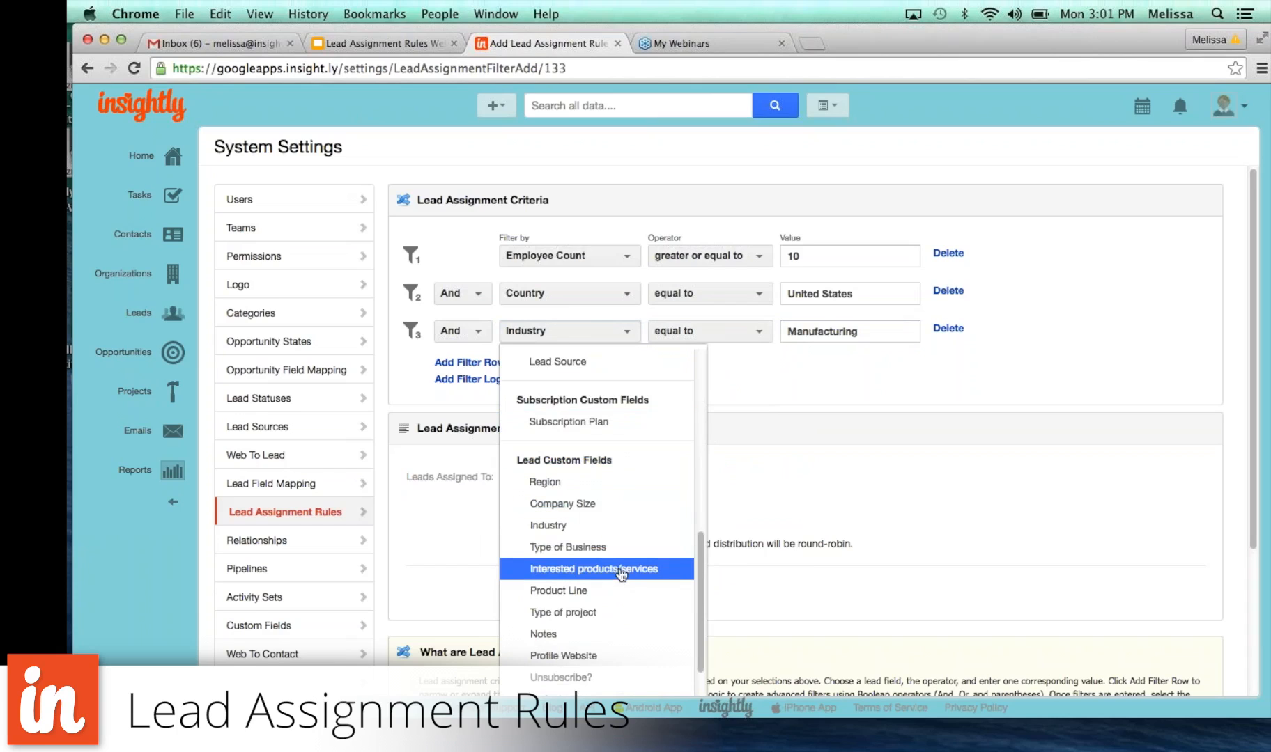
click(738, 379)
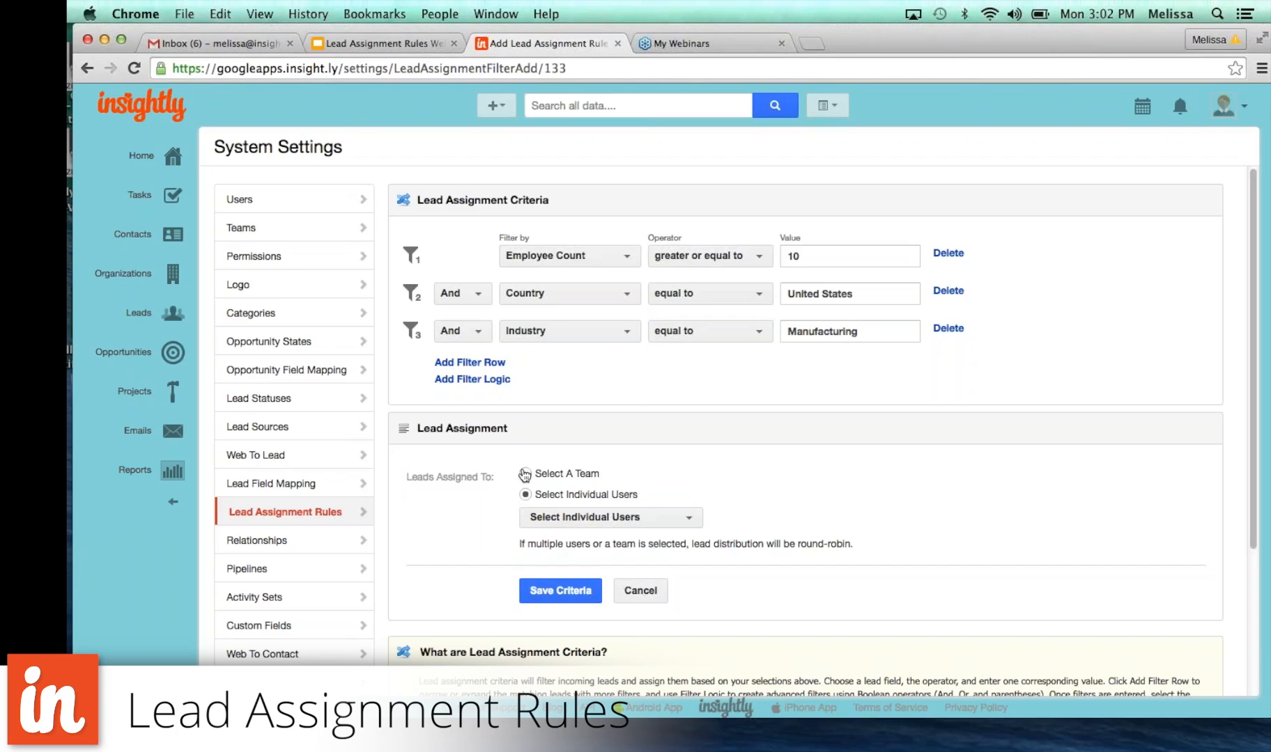
Assign the matching leads to two individual users for round-robin distribution and save the criteria
drag(521, 538, 786, 554)
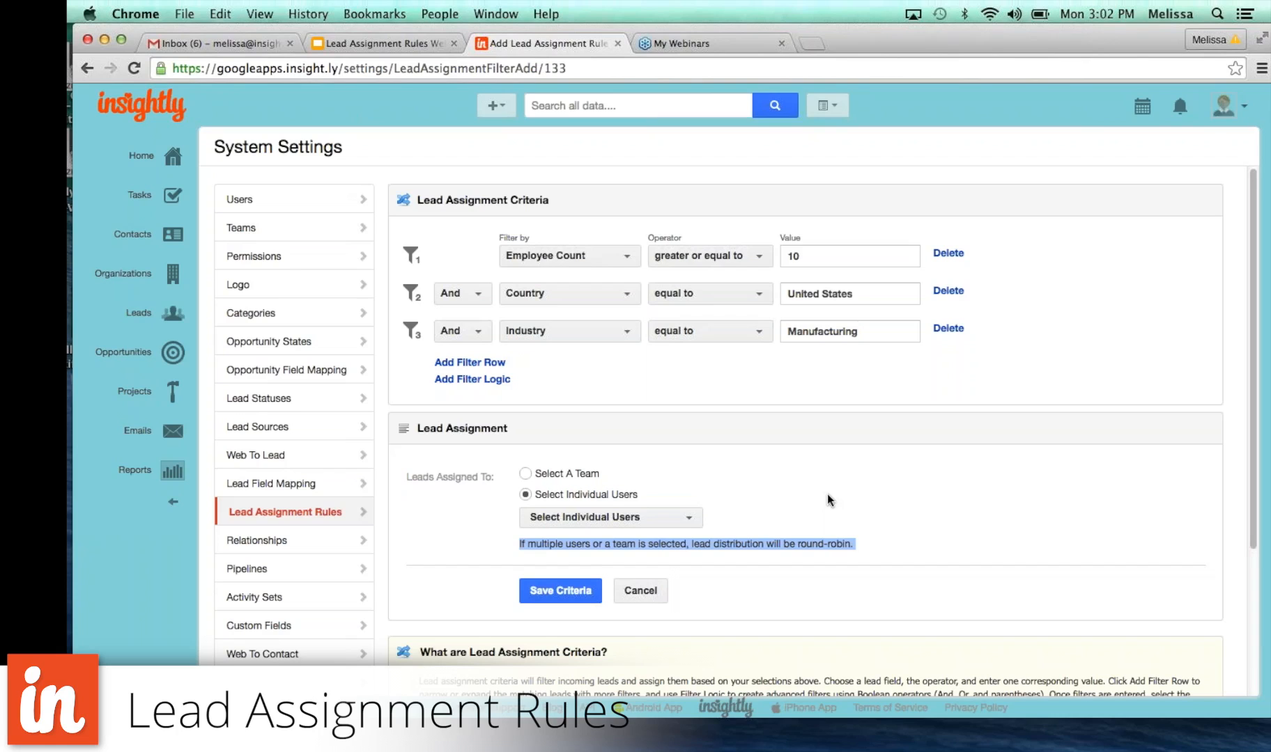
click(587, 516)
scroll(604, 607, down, 5)
scroll(612, 627, down, 1)
click(615, 661)
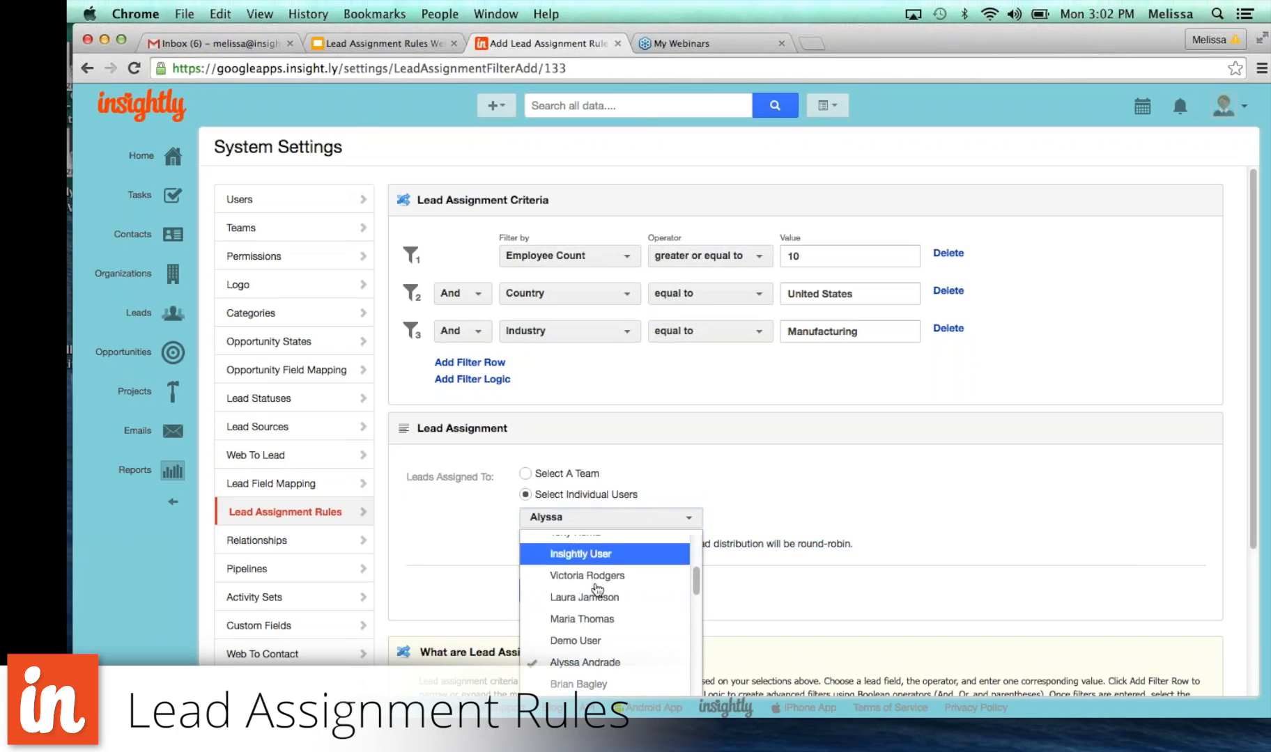
scroll(614, 631, down, 3)
click(605, 657)
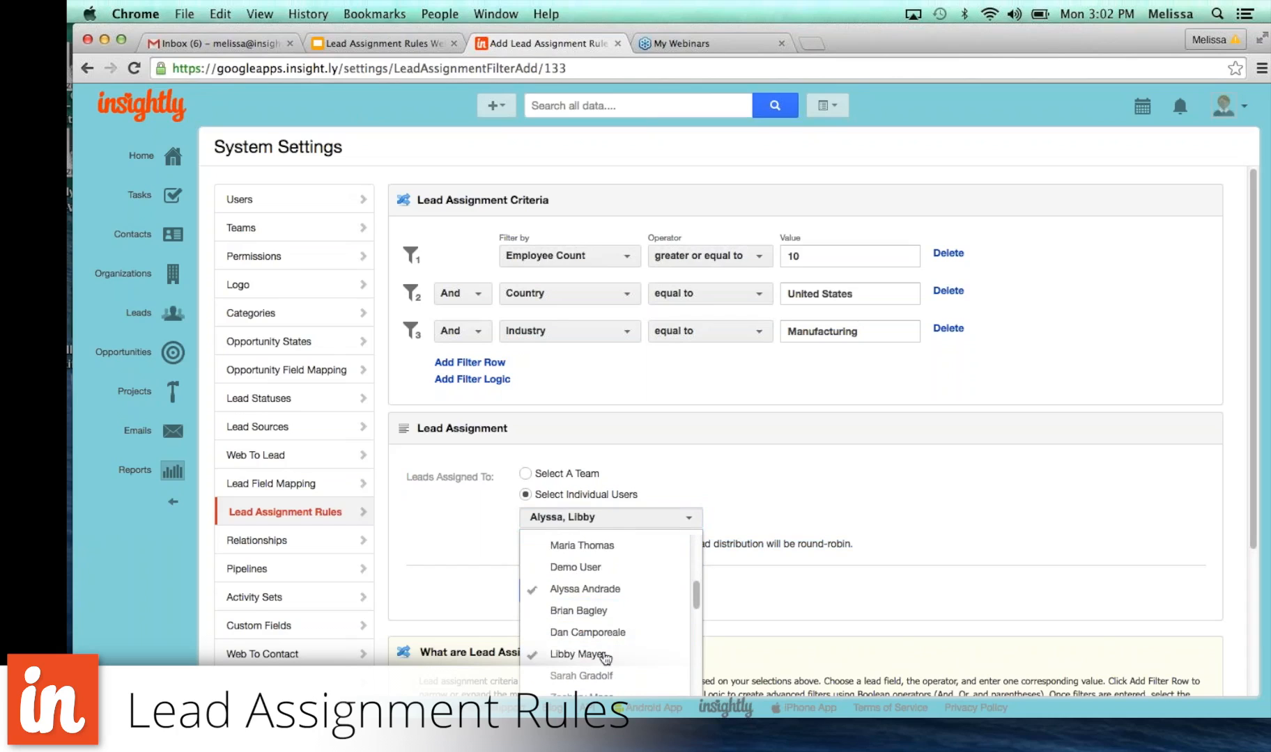
click(720, 513)
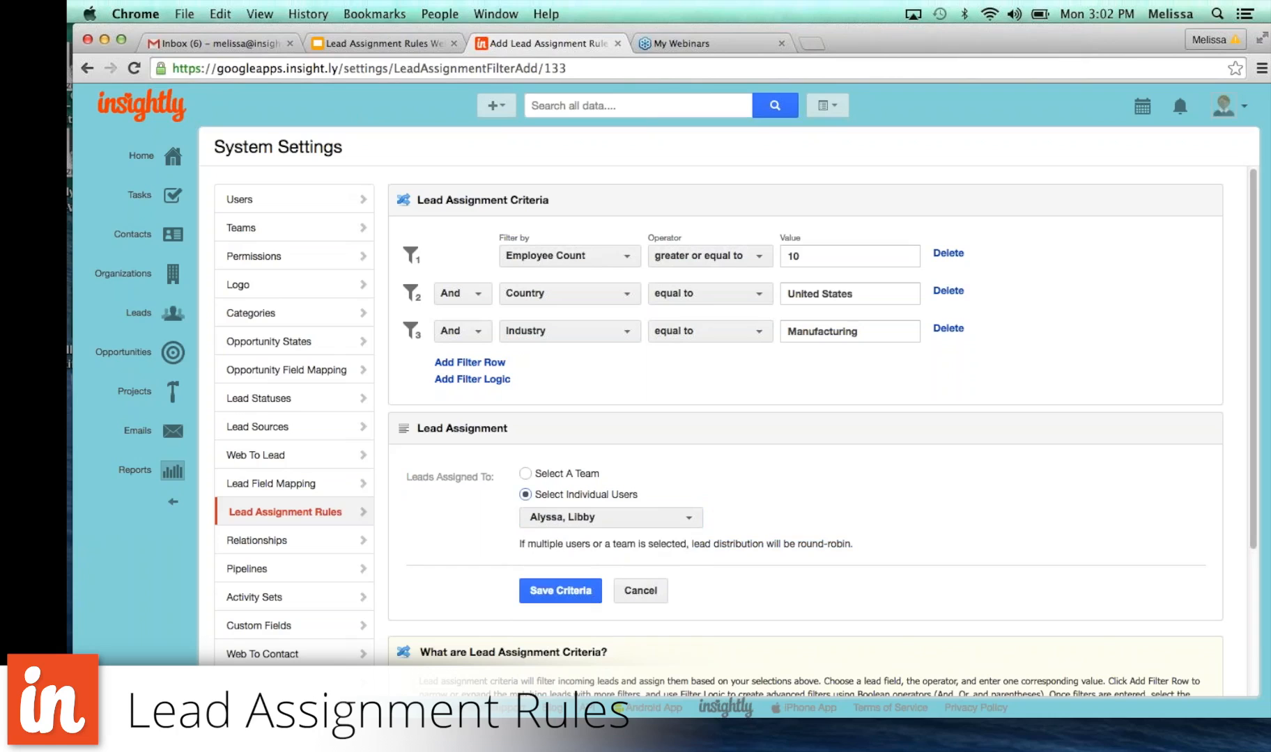
click(577, 591)
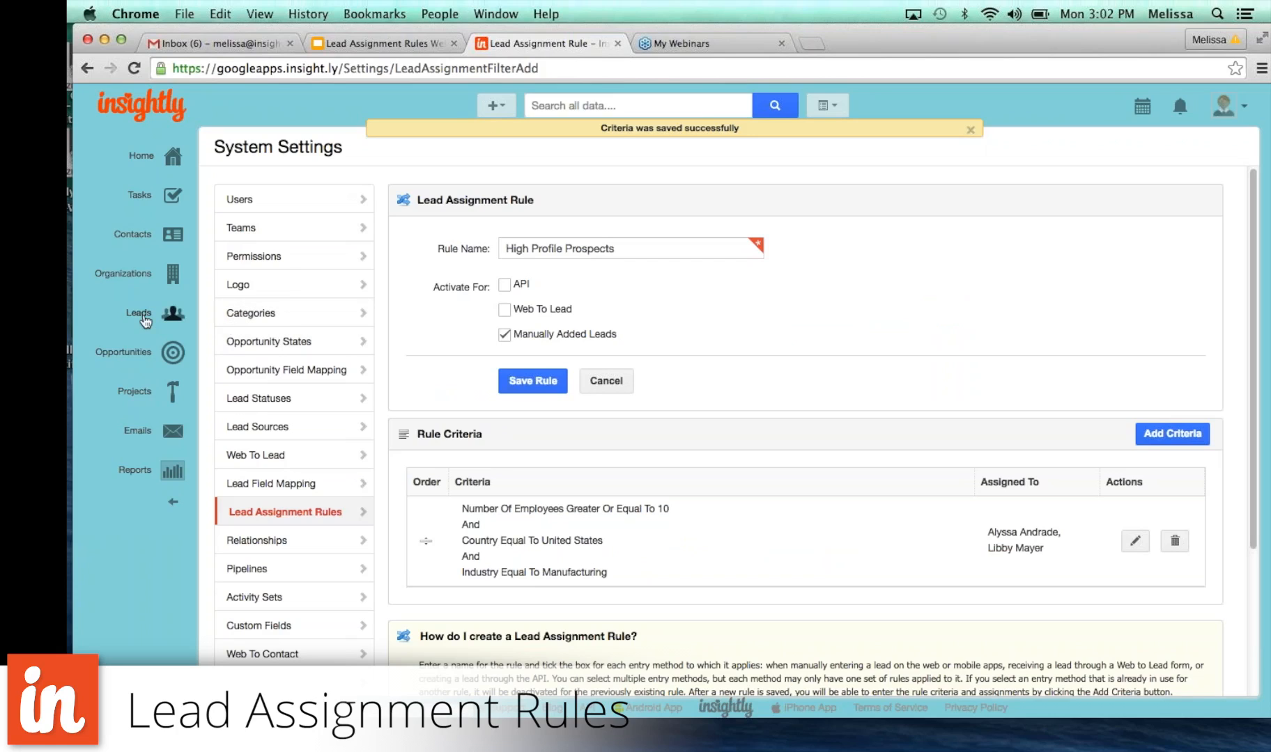
Start a new lead from the leads list and enter the lead's first and last name
click(143, 315)
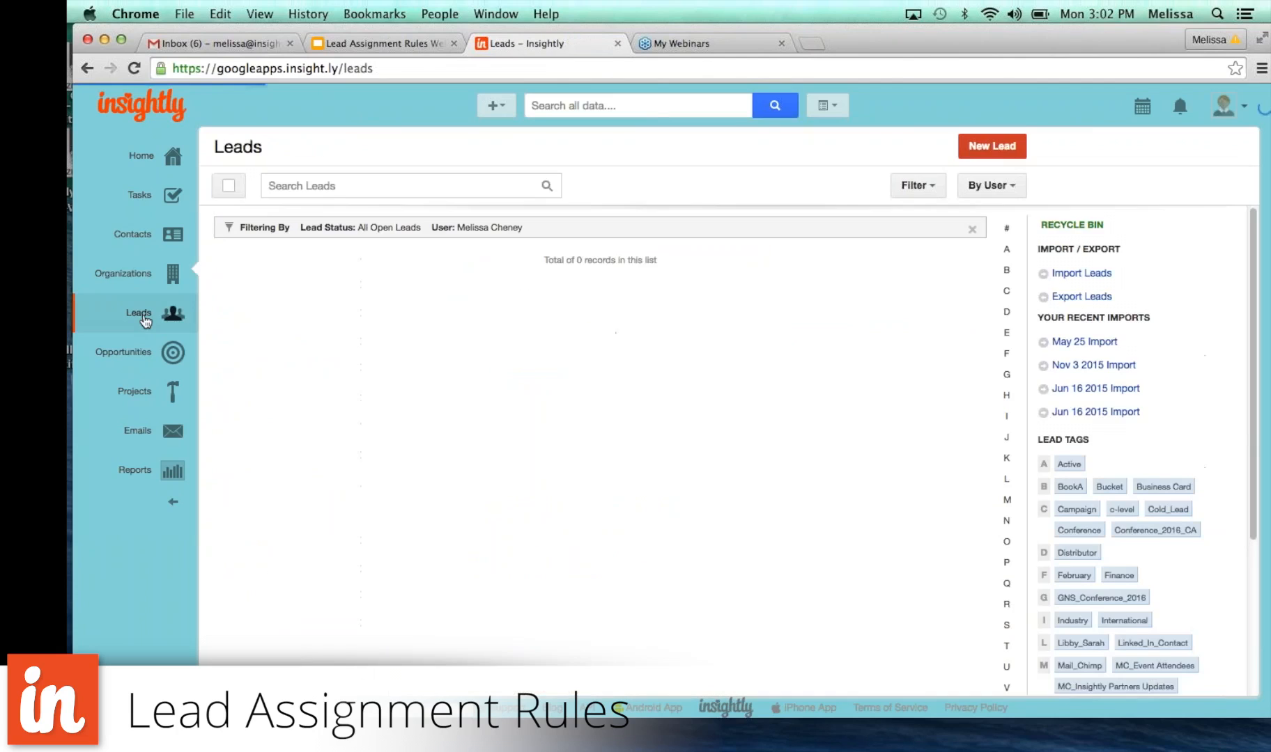
click(989, 146)
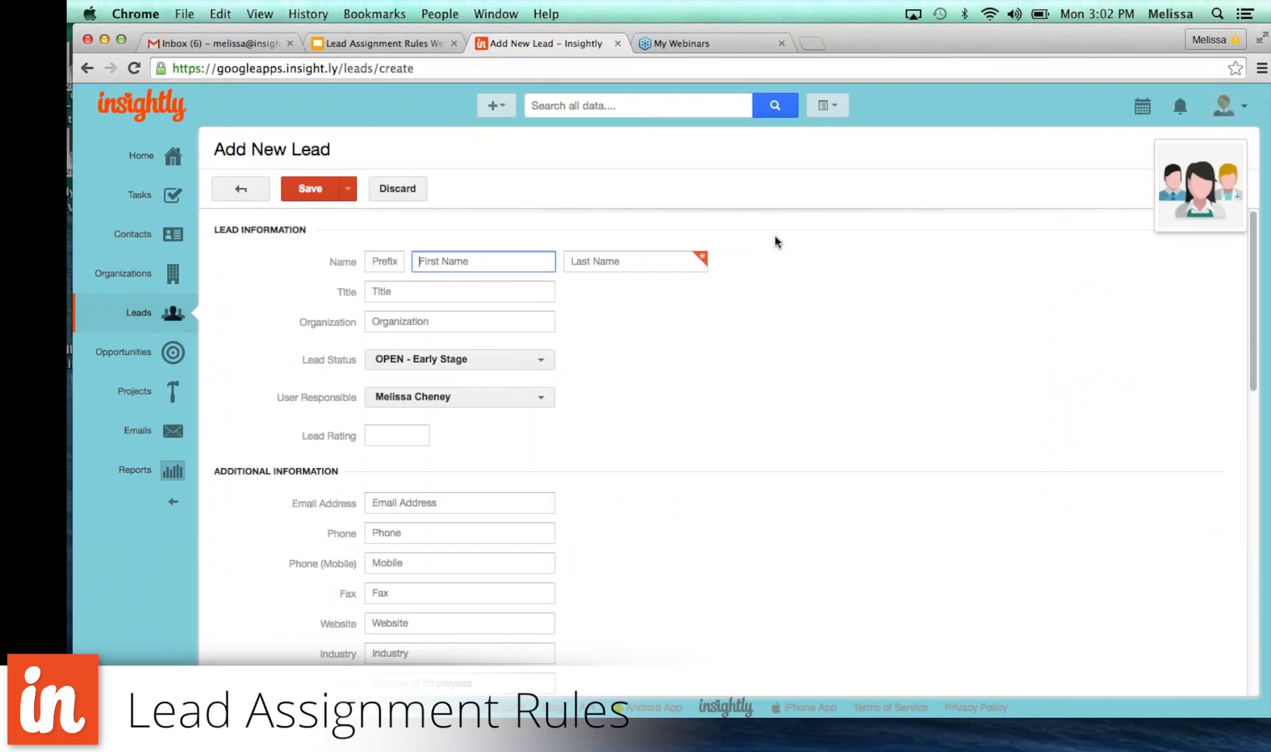
text(Jennifer)
key(Tab)
text(Hudson)
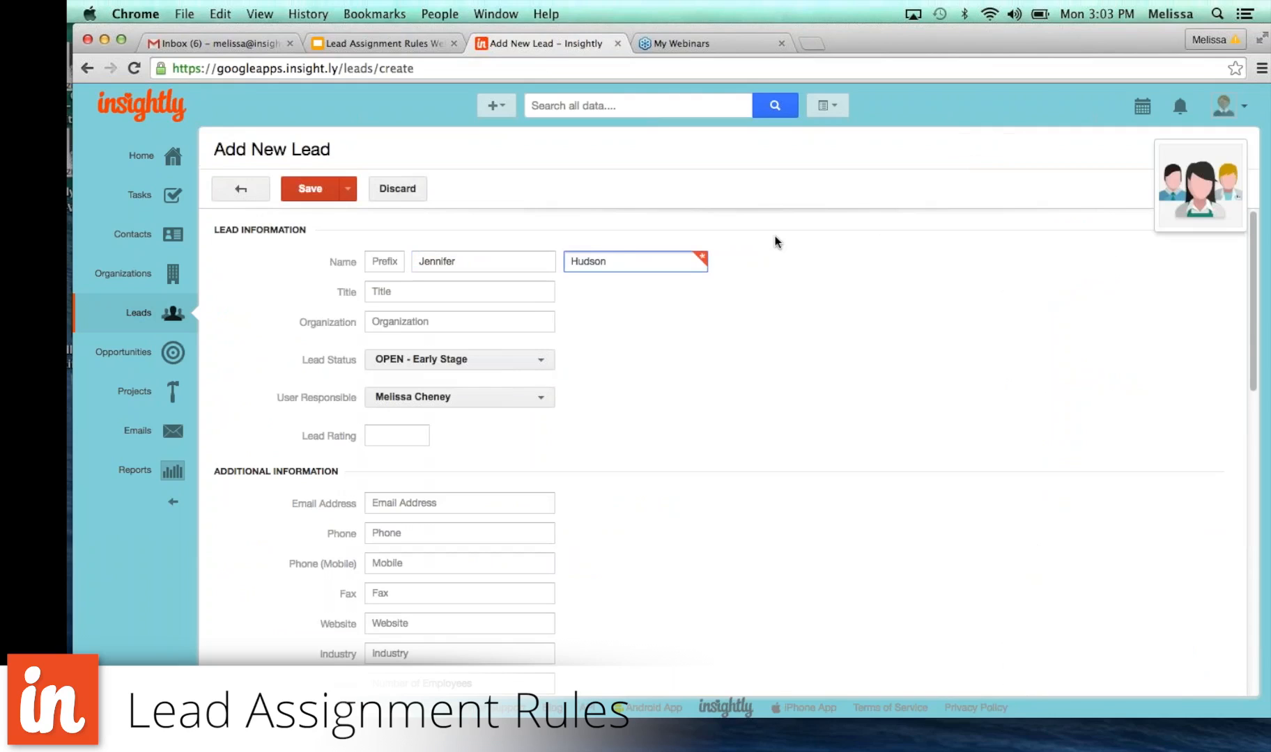
Set the lead's title to Sales Rep and the organization to Hudson Services LLC
click(514, 293)
text(Sal)
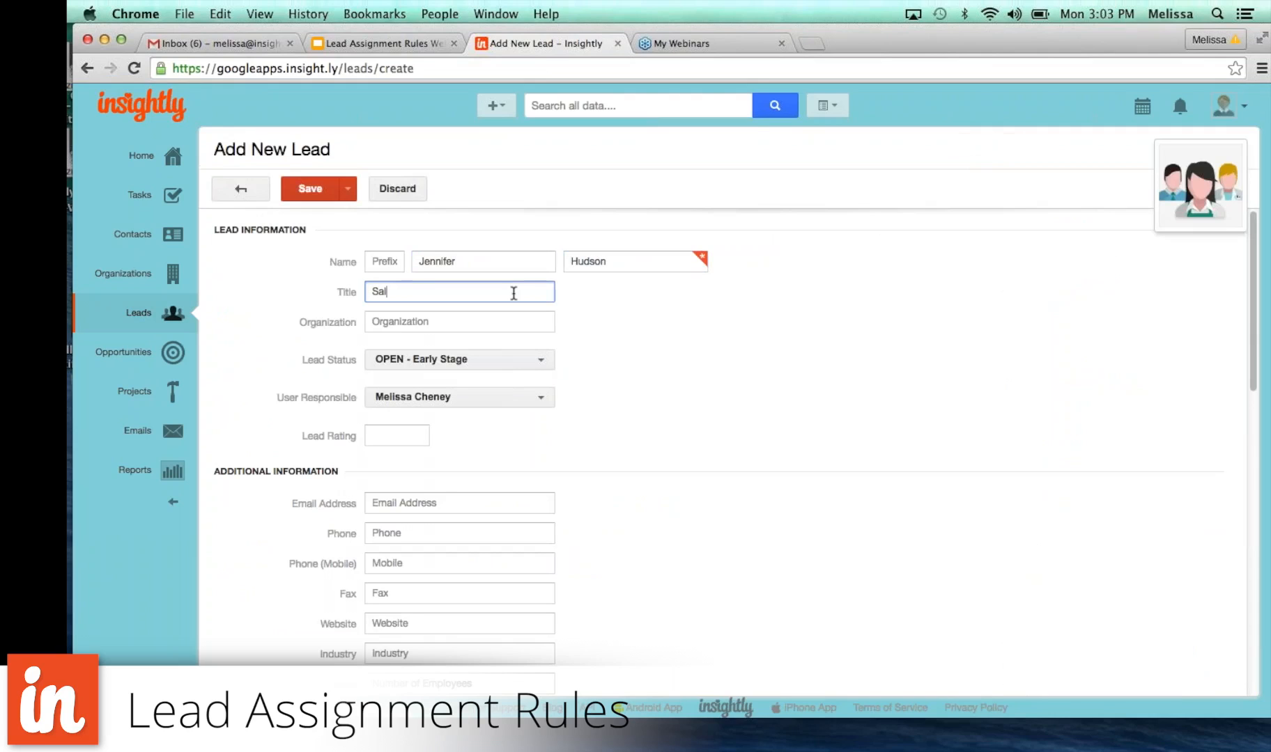
text(es Rep)
key(Tab)
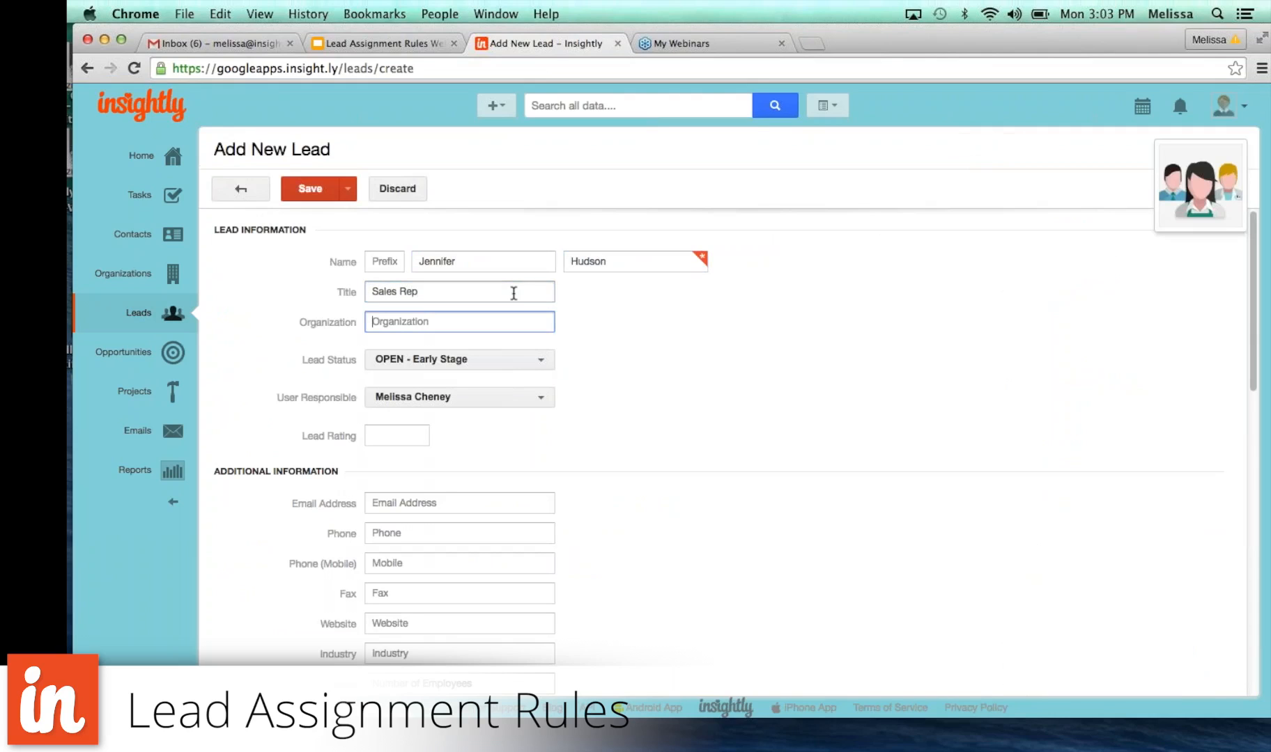
text(Hudson Services LLS)
key(BackSpace)
text(C)
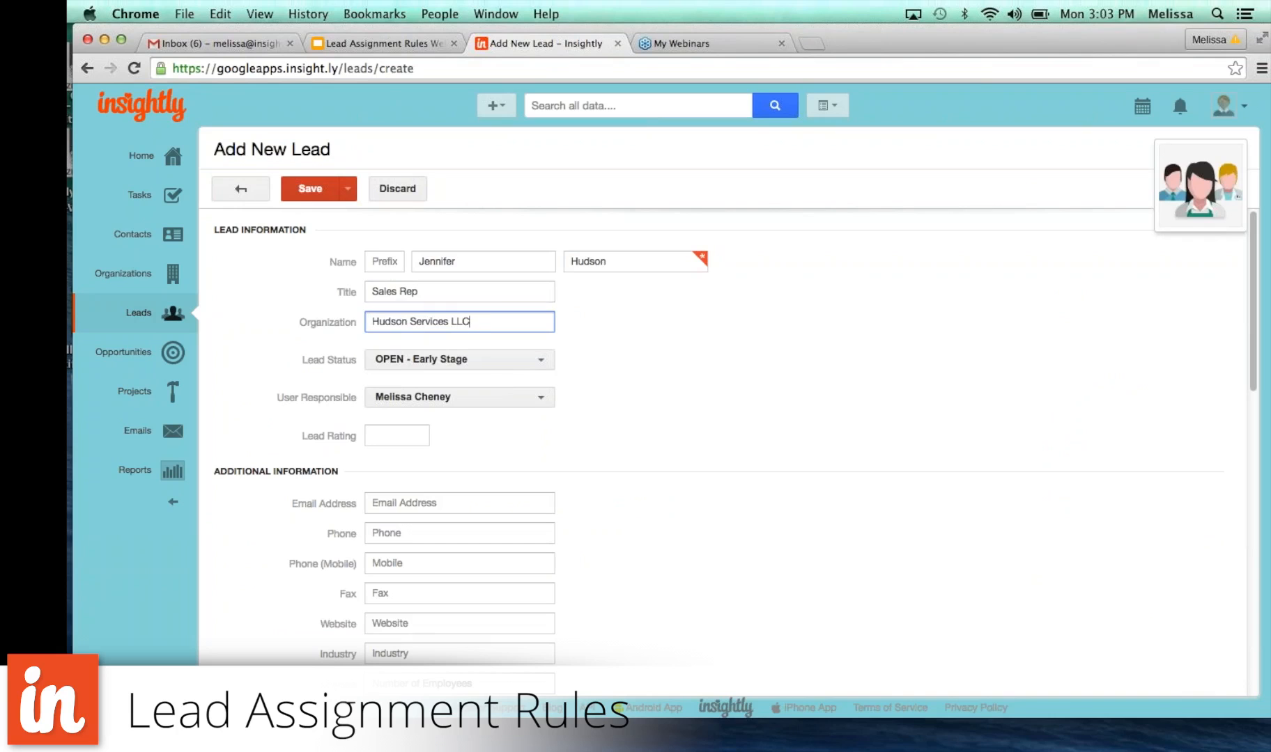
Set the lead's number of employees to 11 and the industry to Manufacturing
scroll(655, 371, down, 10)
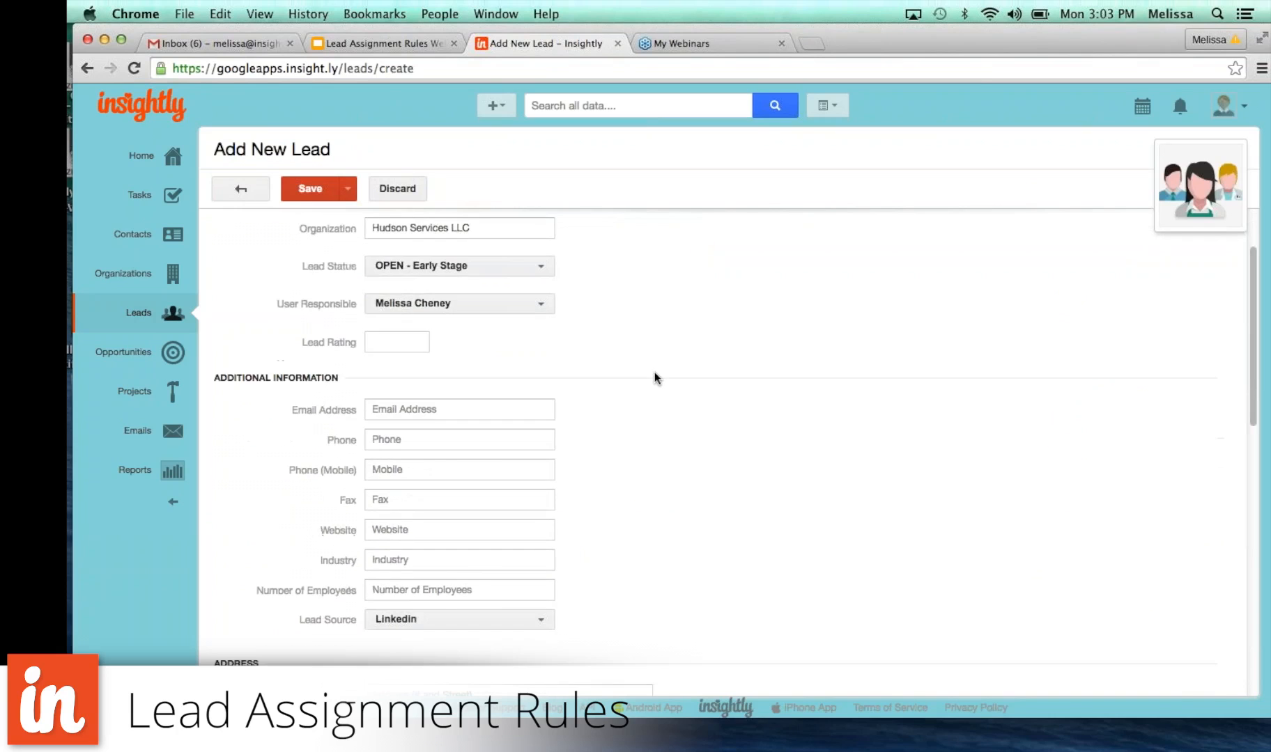
scroll(650, 372, up, 3)
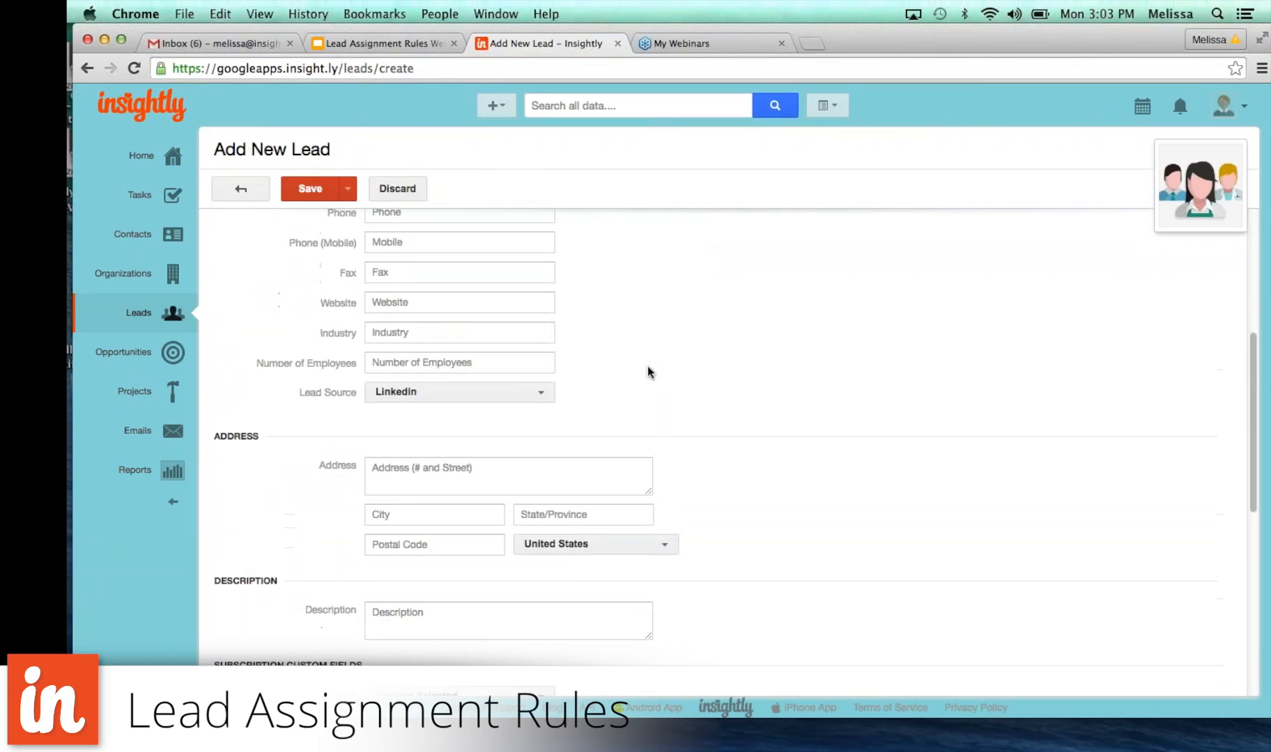
click(453, 362)
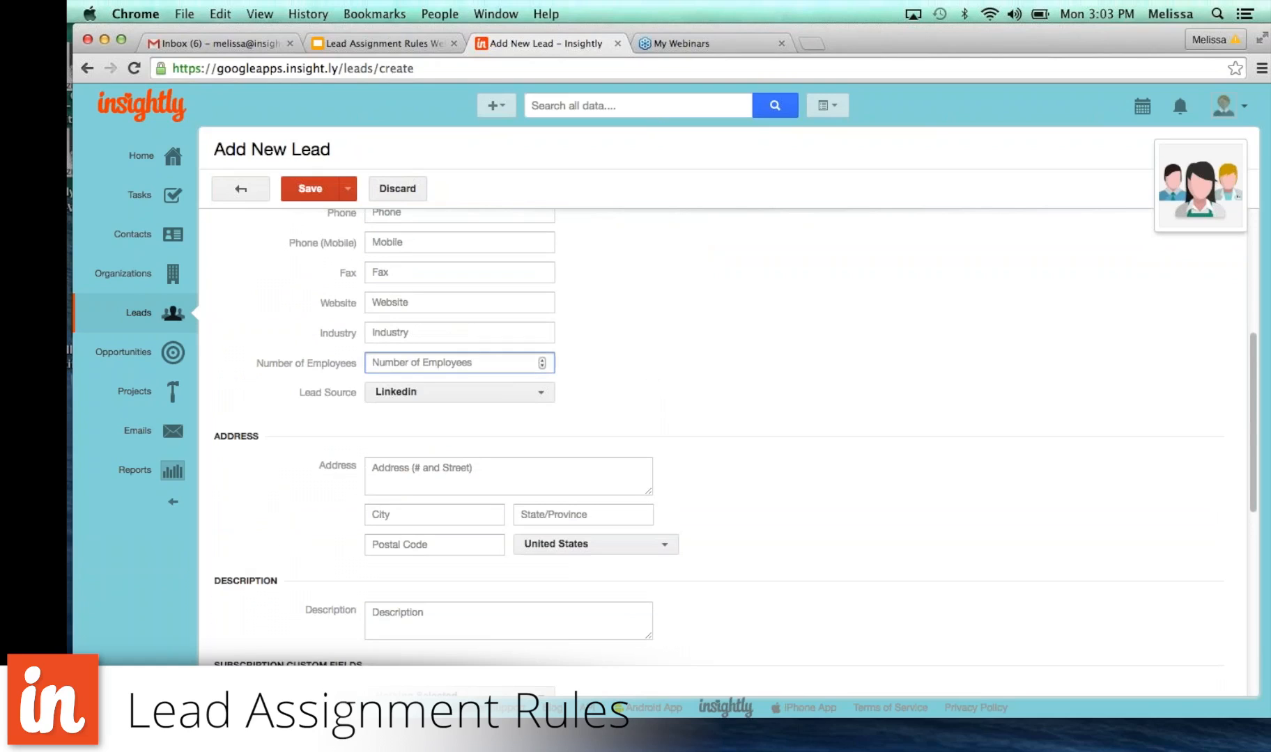
text(11)
click(418, 332)
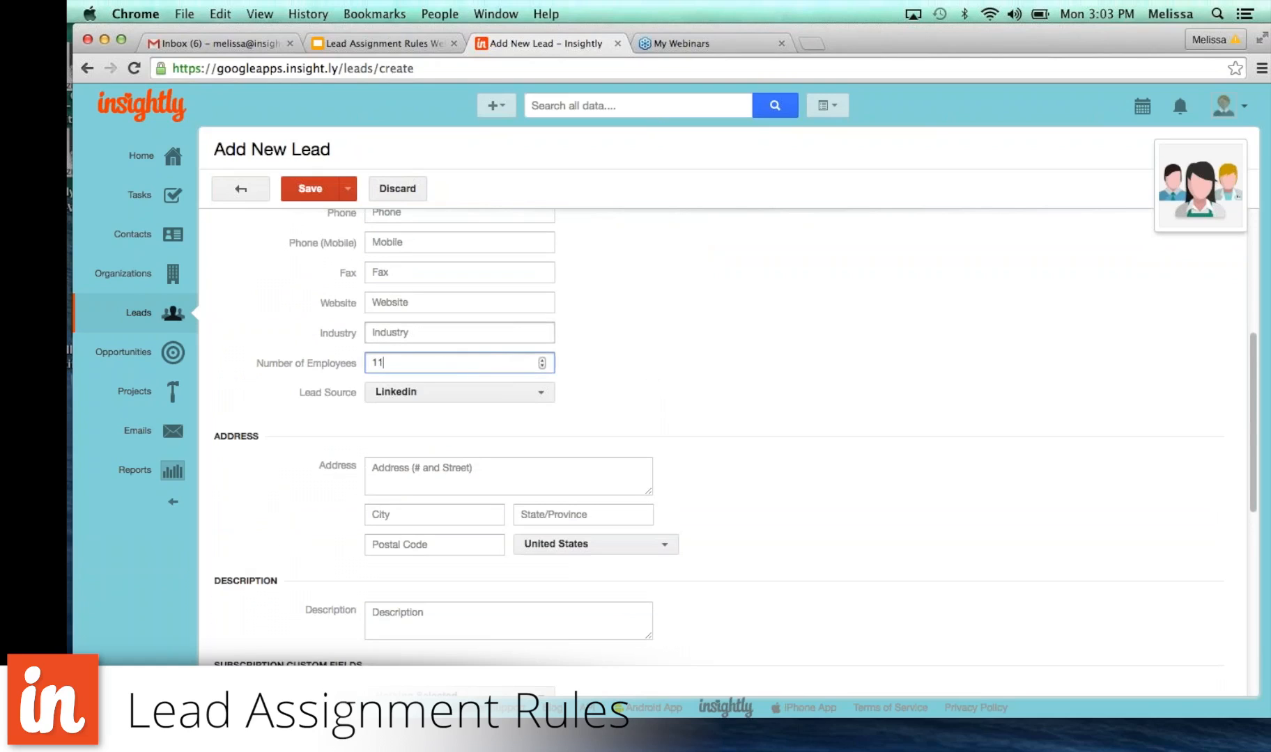
text(Man)
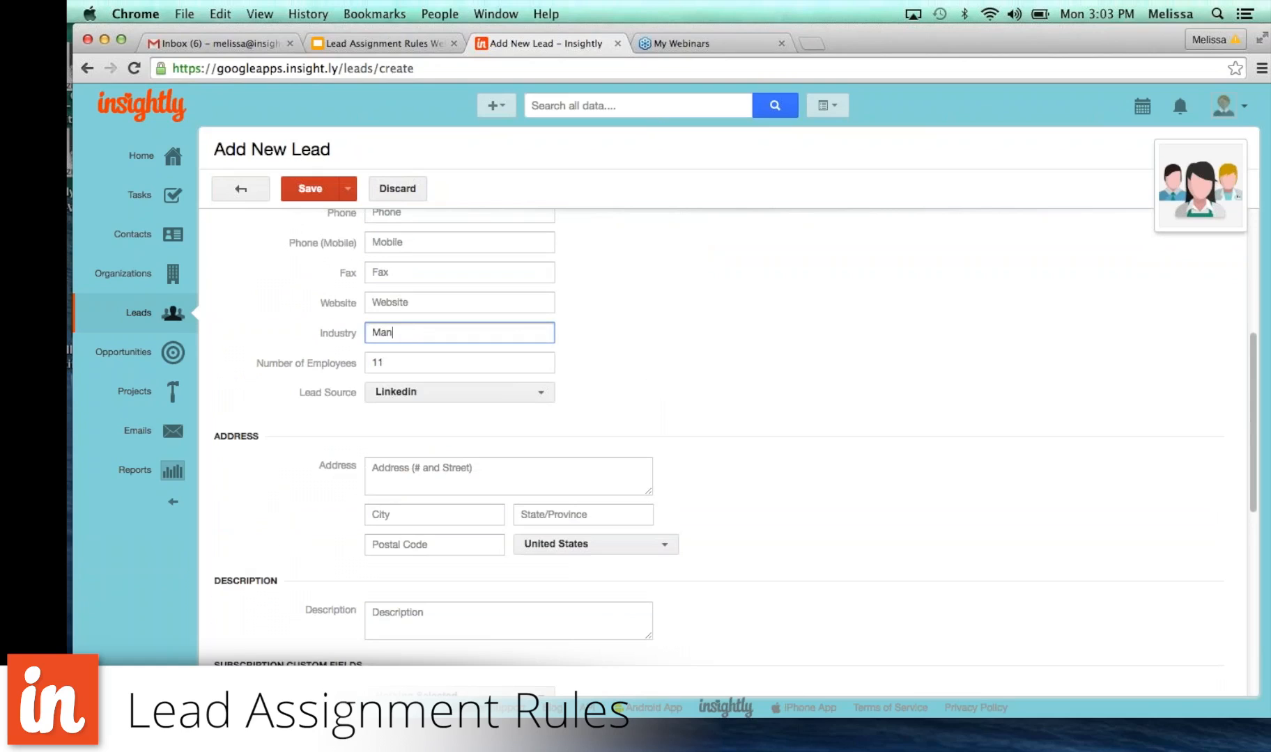
text(ufacturing)
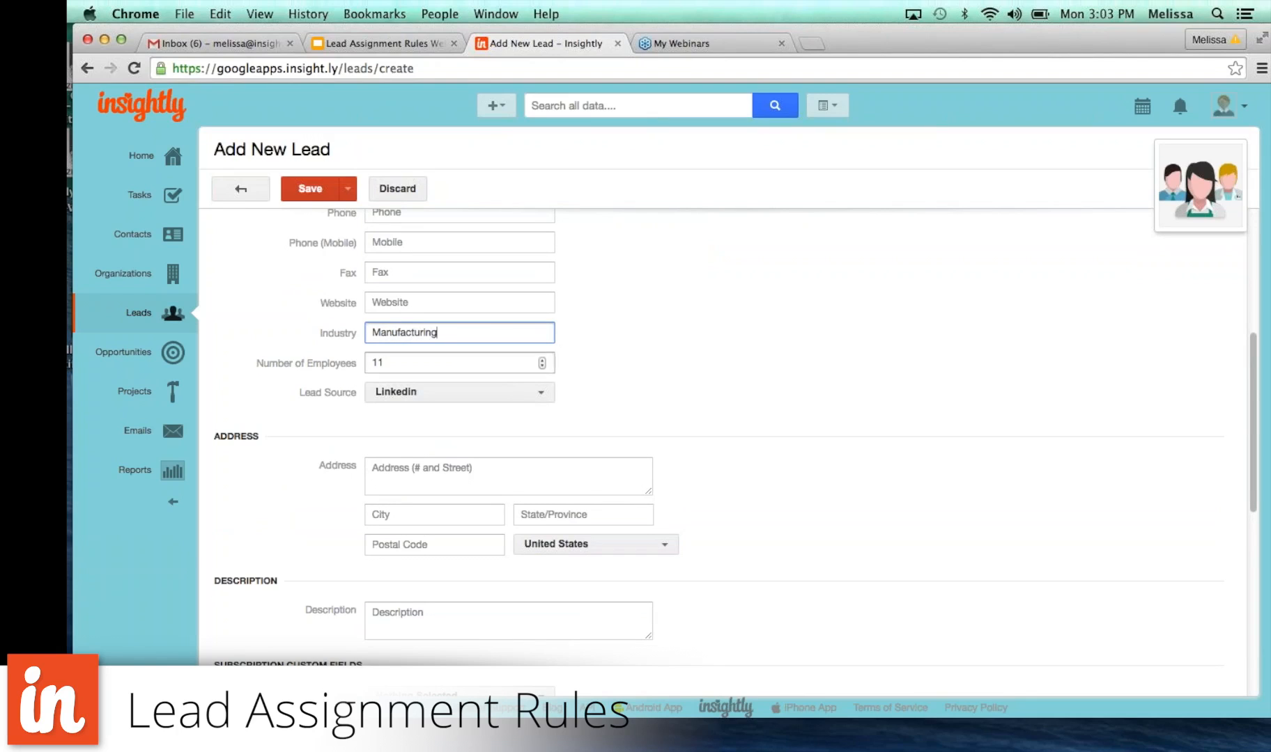
Fill in the lead's address with the city Denver and the state CO
click(453, 523)
text(Denver)
key(Tab)
text(CO)
click(727, 485)
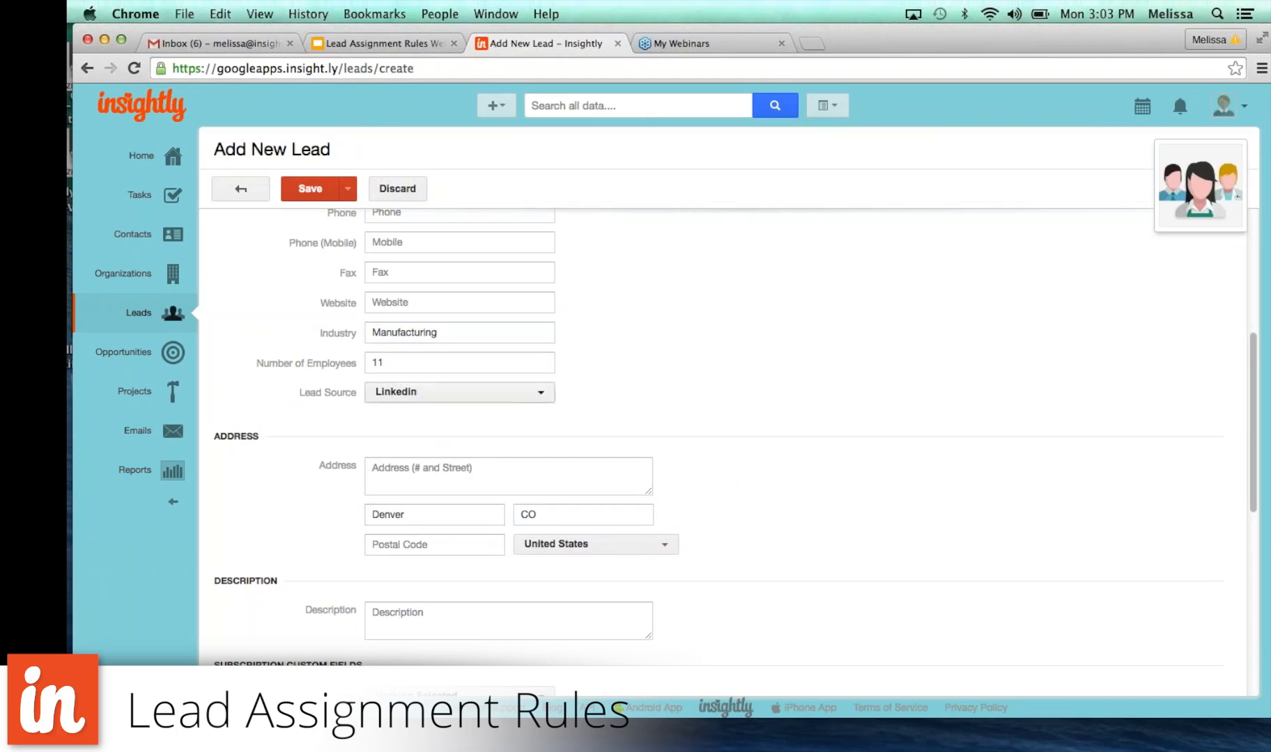
Save the new lead and reload its record to refresh the responsible user
click(314, 196)
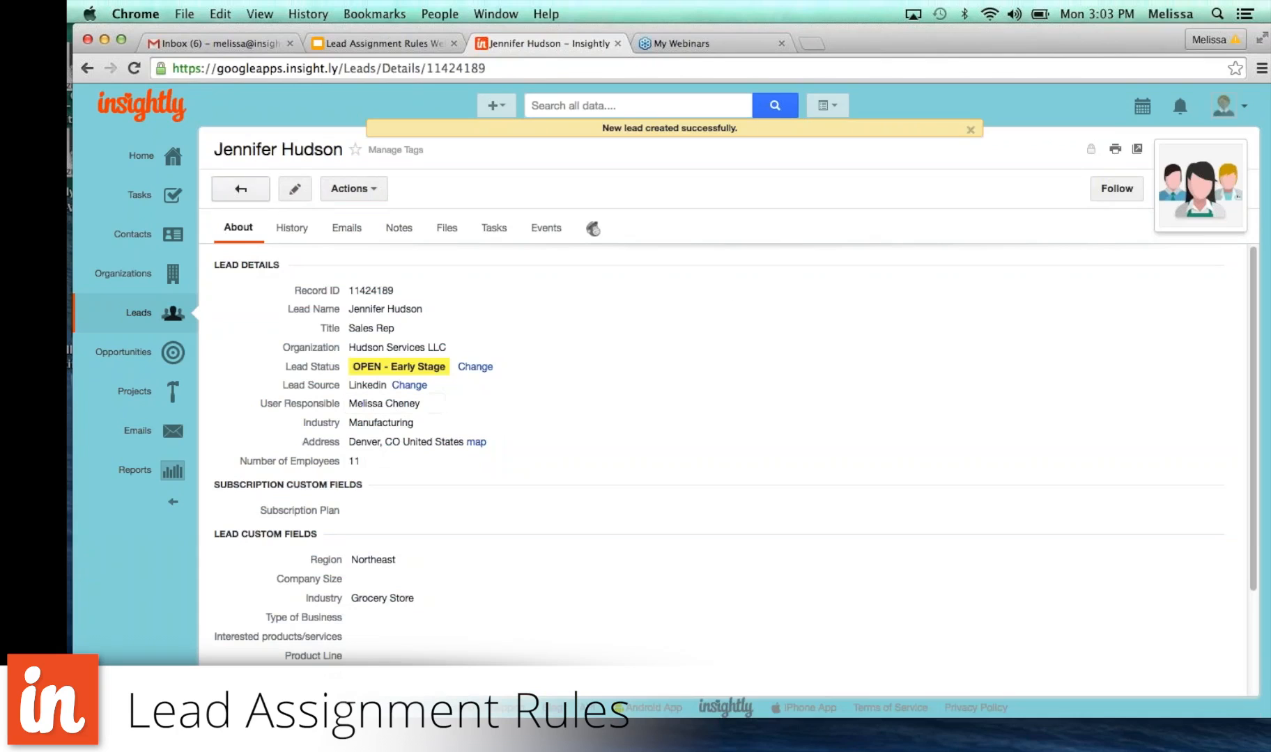
click(134, 69)
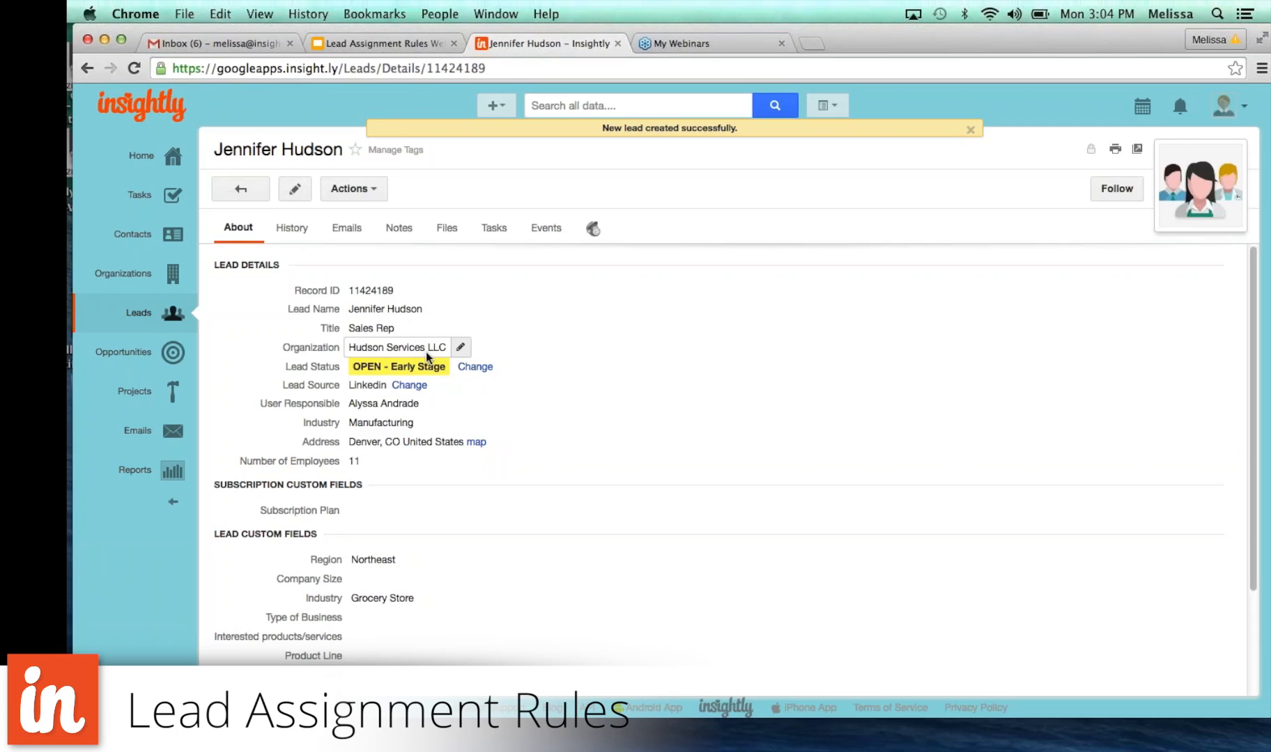
Start a second lead from the leads list and enter that lead's first and last name
click(174, 314)
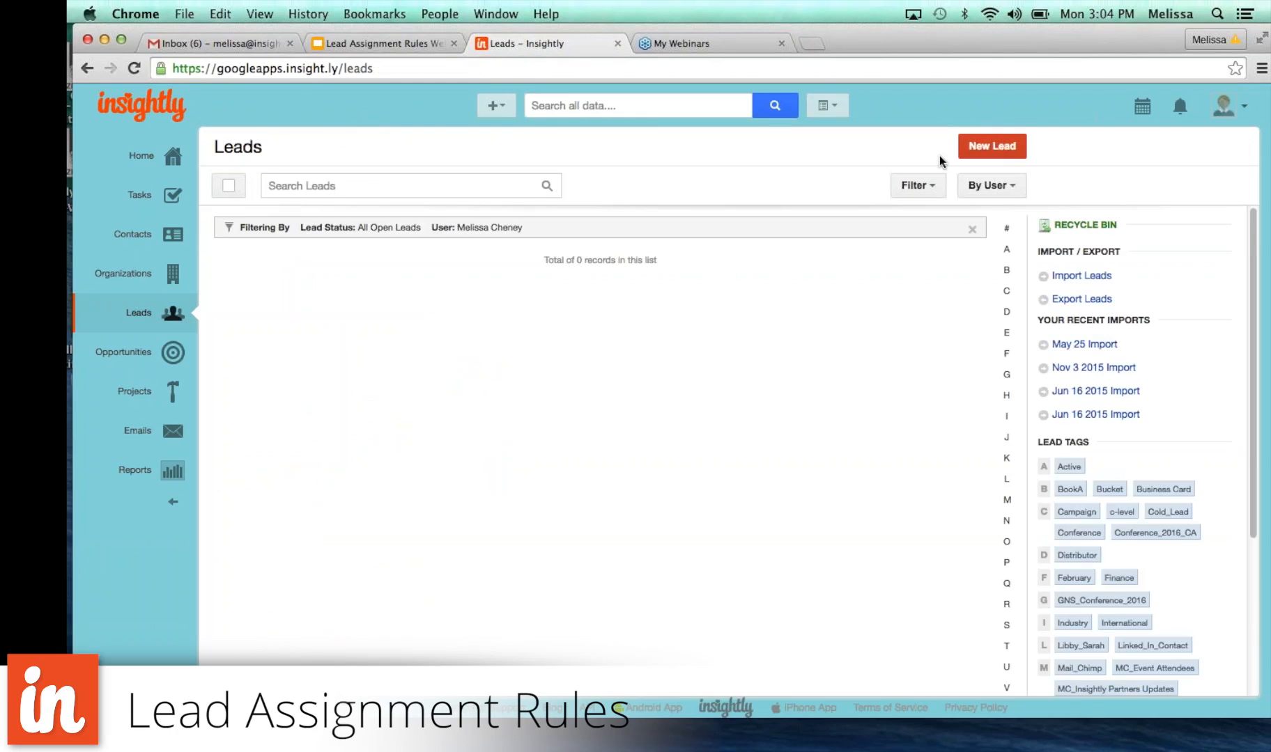
click(990, 144)
text(Henry)
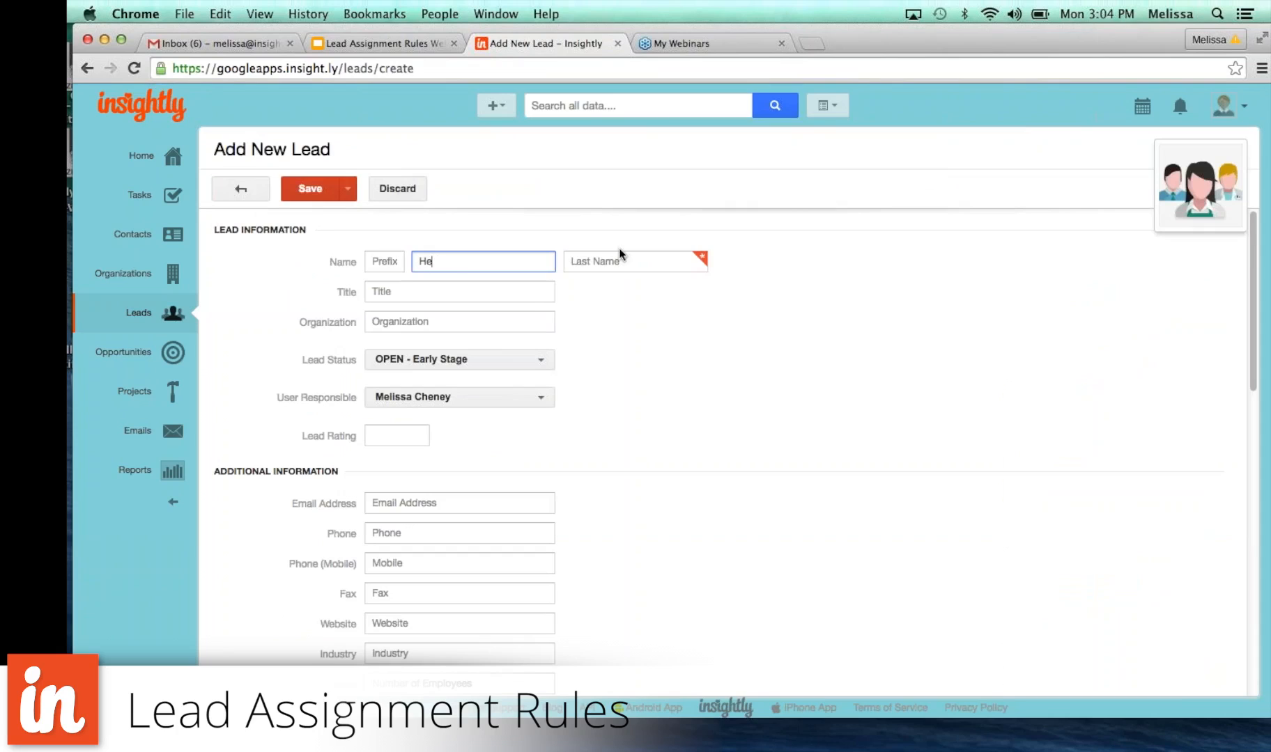
key(Tab)
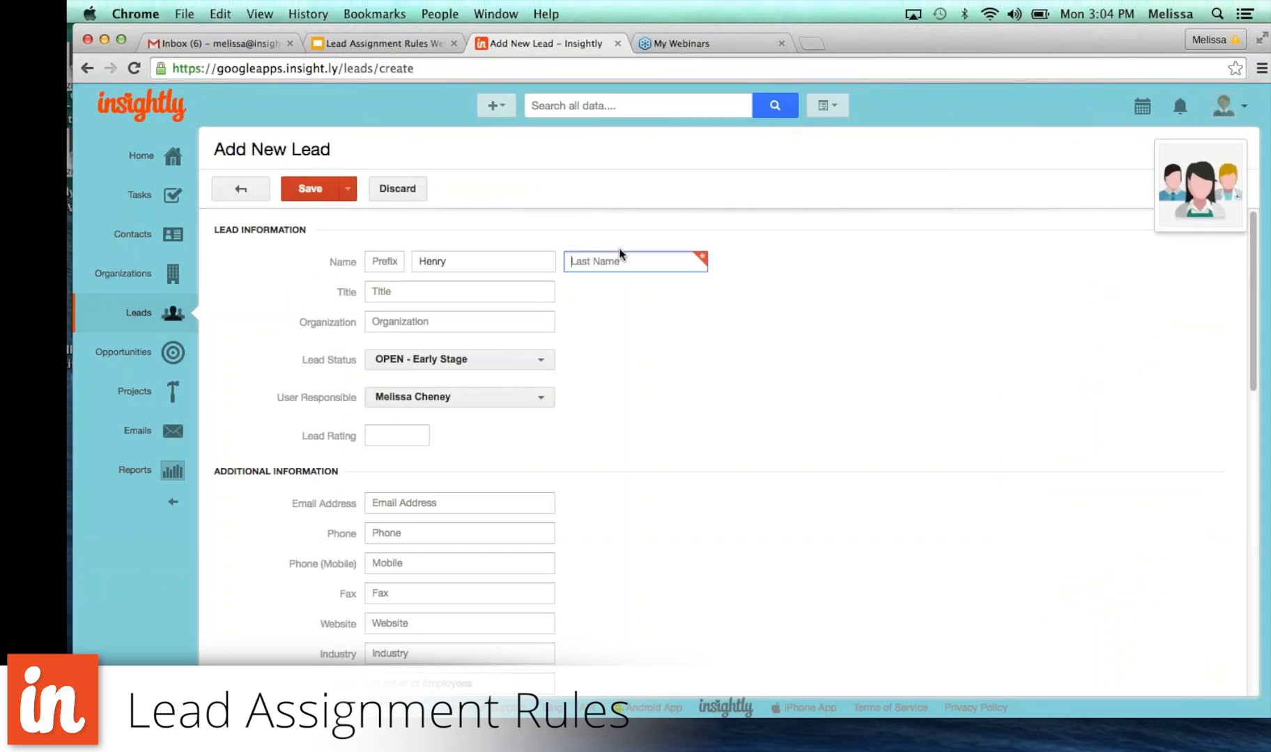
text(Underton)
Set the second lead's title to CEO and the organization to Midwest Towing
key(Tab)
text(CEO)
key(Tab)
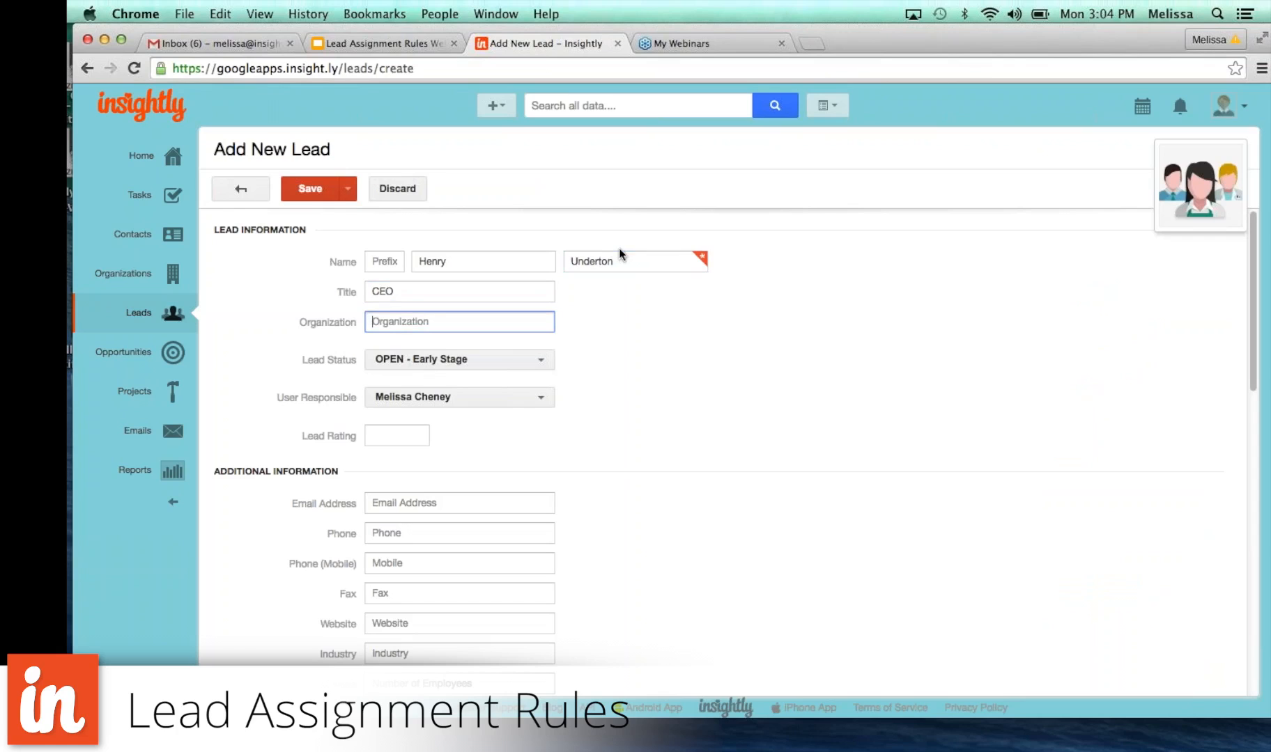
text(Midwest Towing)
click(736, 342)
Set the second lead's industry to Manufacturing and the number of employees to 13
scroll(603, 390, down, 3)
click(449, 549)
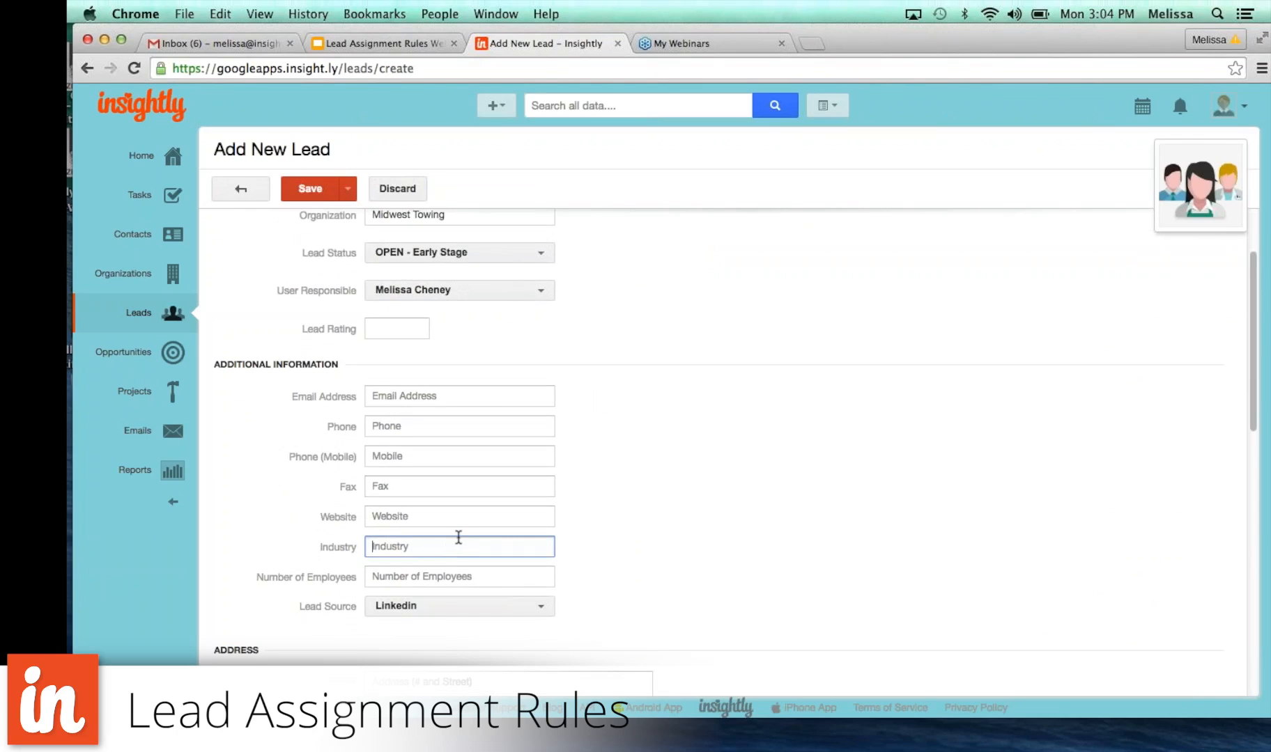
text(13)
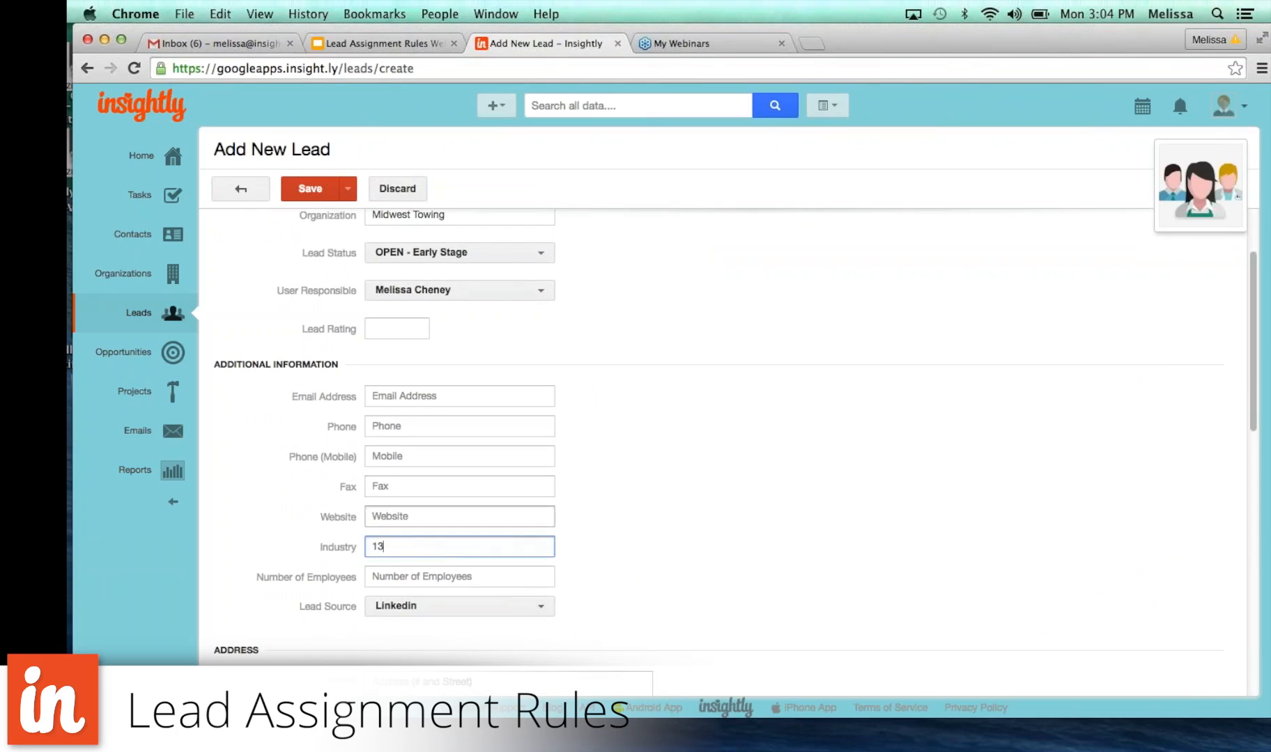
key(BackSpace)
key(BackSpace)
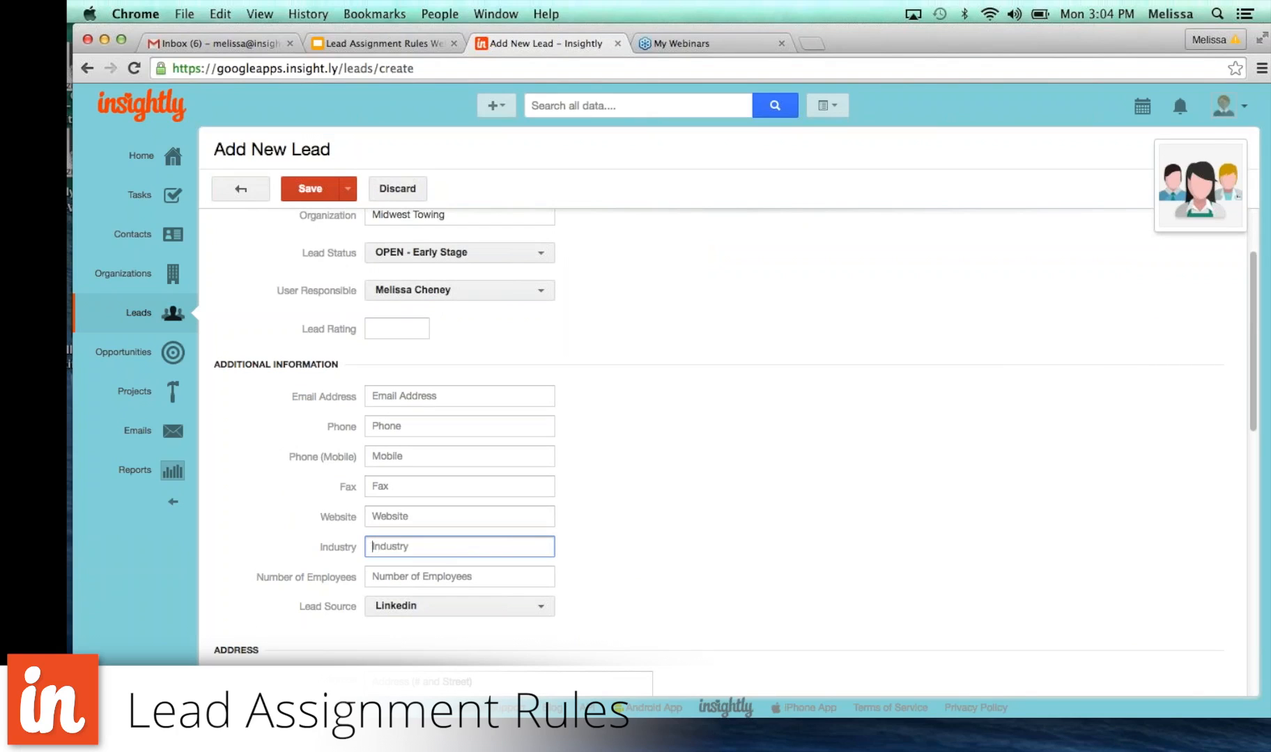
text(Manufacturing)
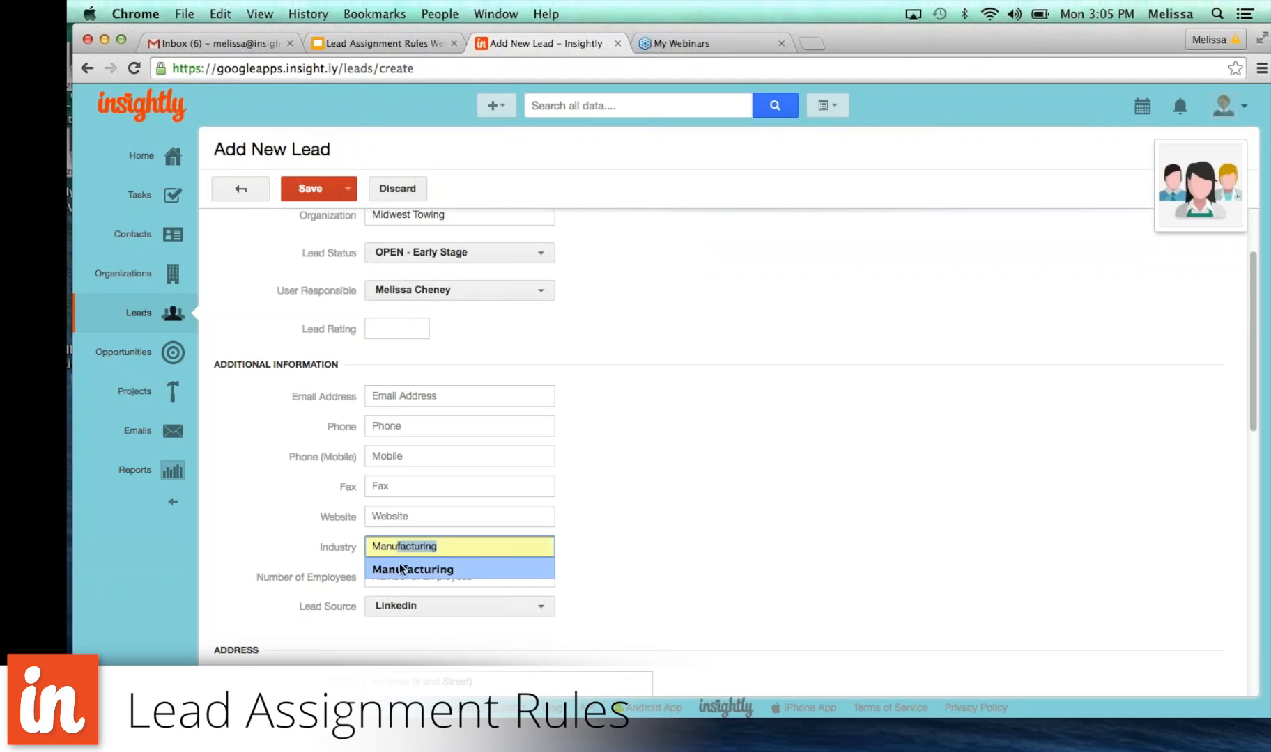
click(414, 570)
click(413, 575)
text(15)
click(612, 566)
Fill in the second lead's address with the city Akron and the state OH
scroll(611, 566, down, 6)
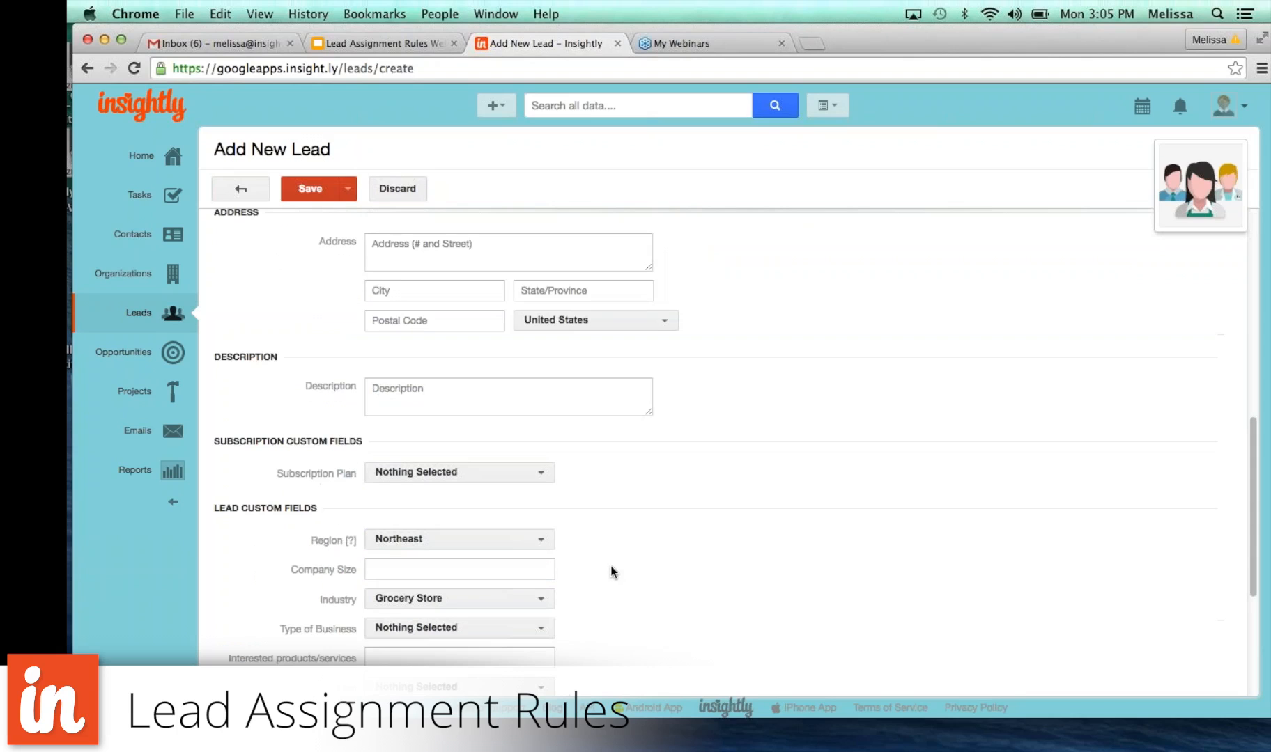
scroll(609, 545, up, 1)
click(451, 309)
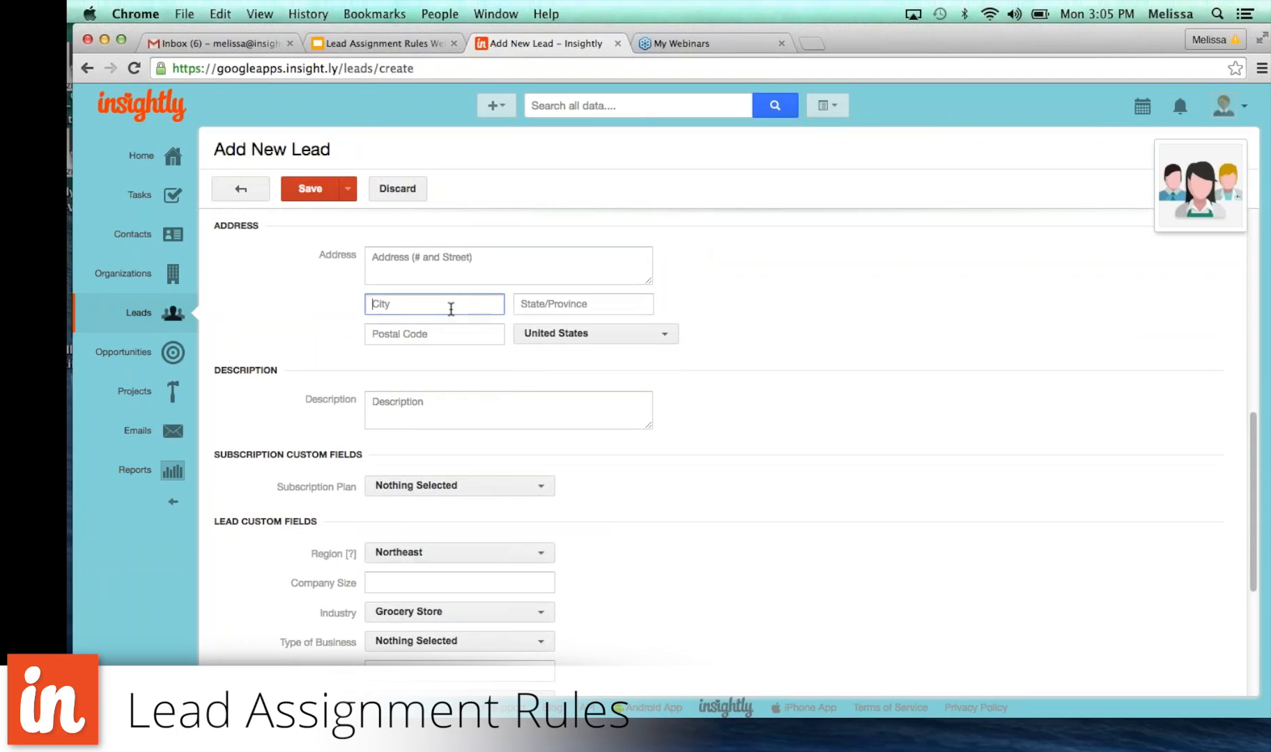
text(Akron)
key(Tab)
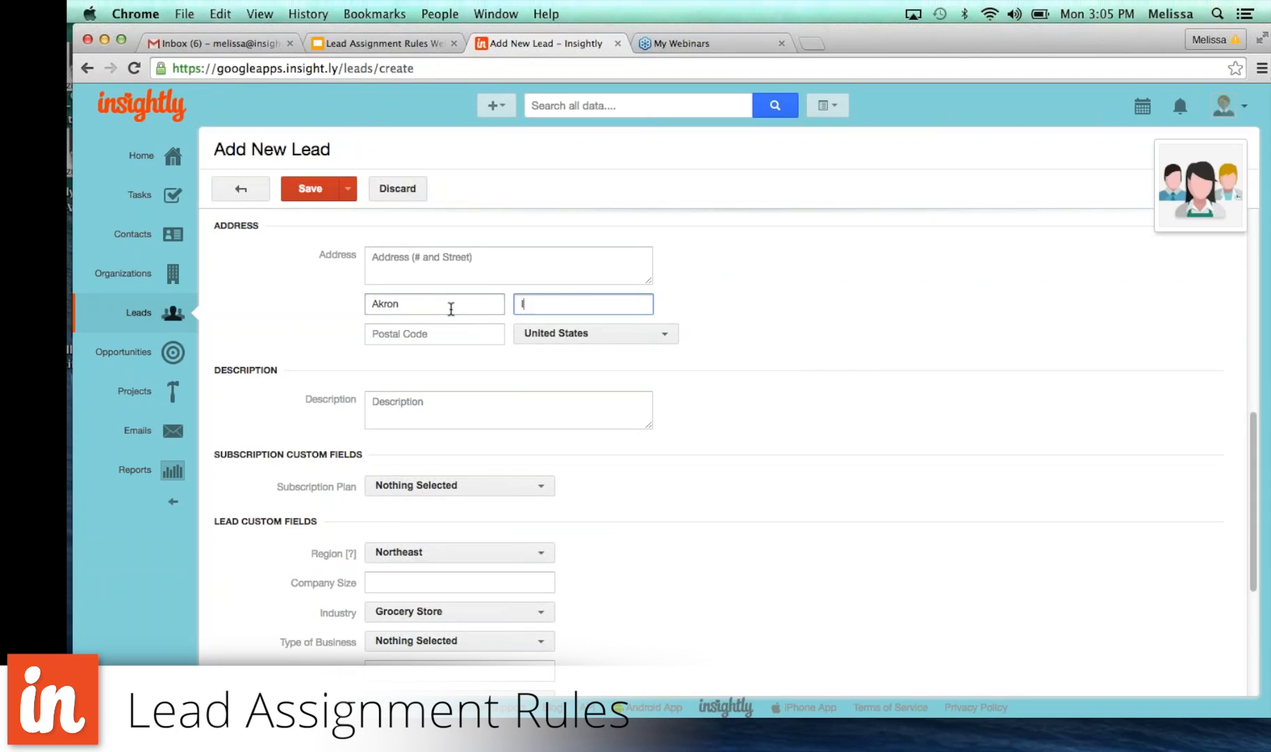
text(OH)
click(326, 320)
Save the second lead and reload its record to refresh the responsible user
scroll(326, 319, down, 3)
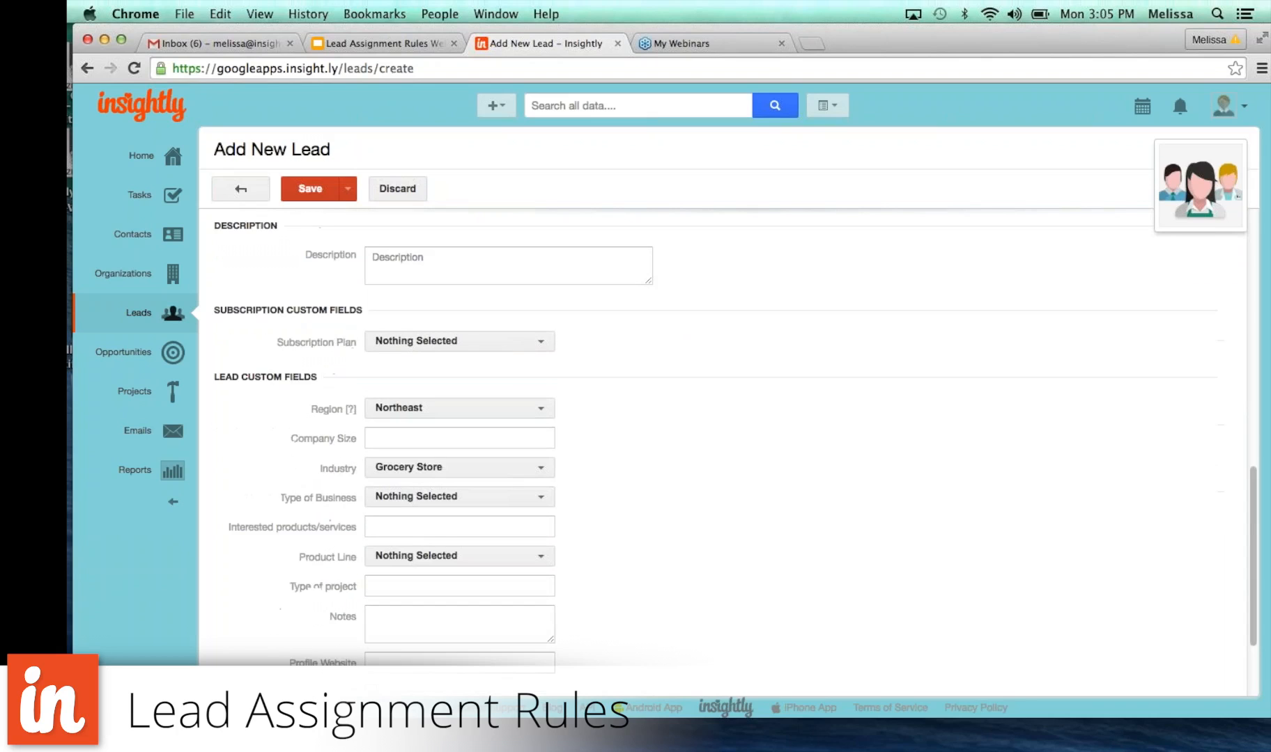
scroll(724, 432, up, 7)
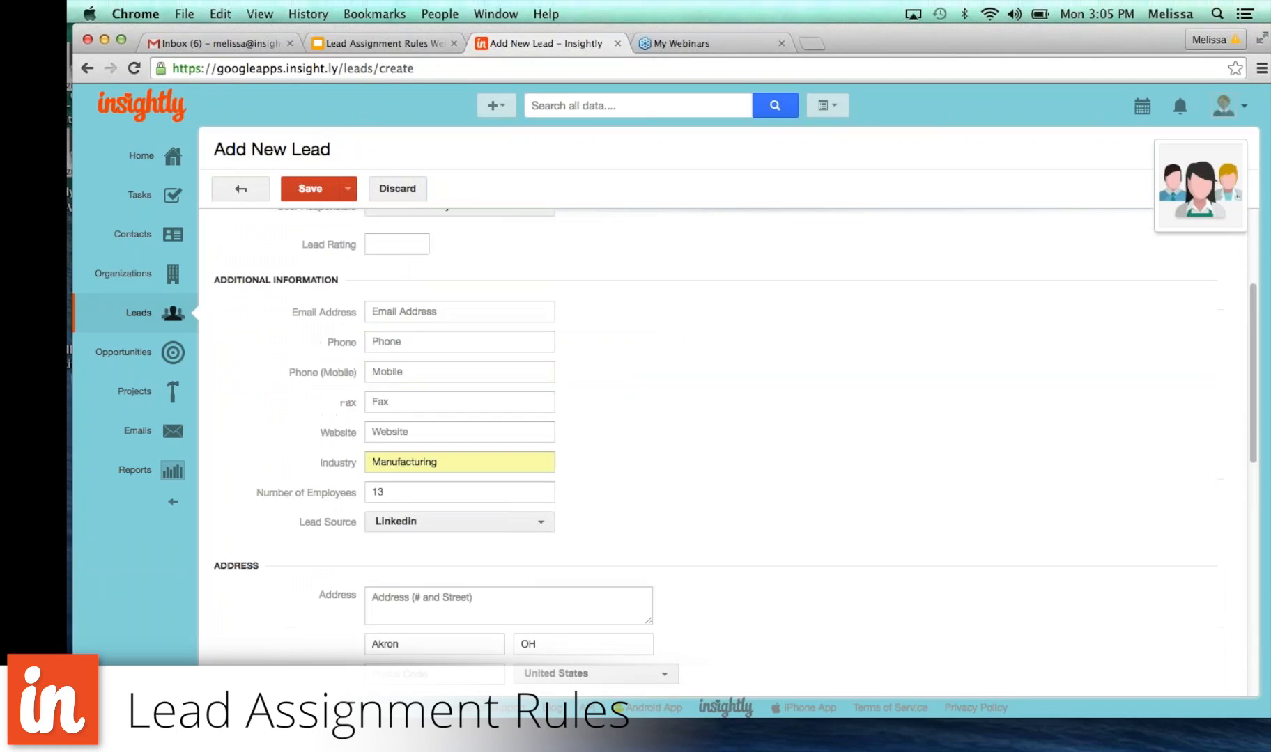
scroll(724, 432, up, 3)
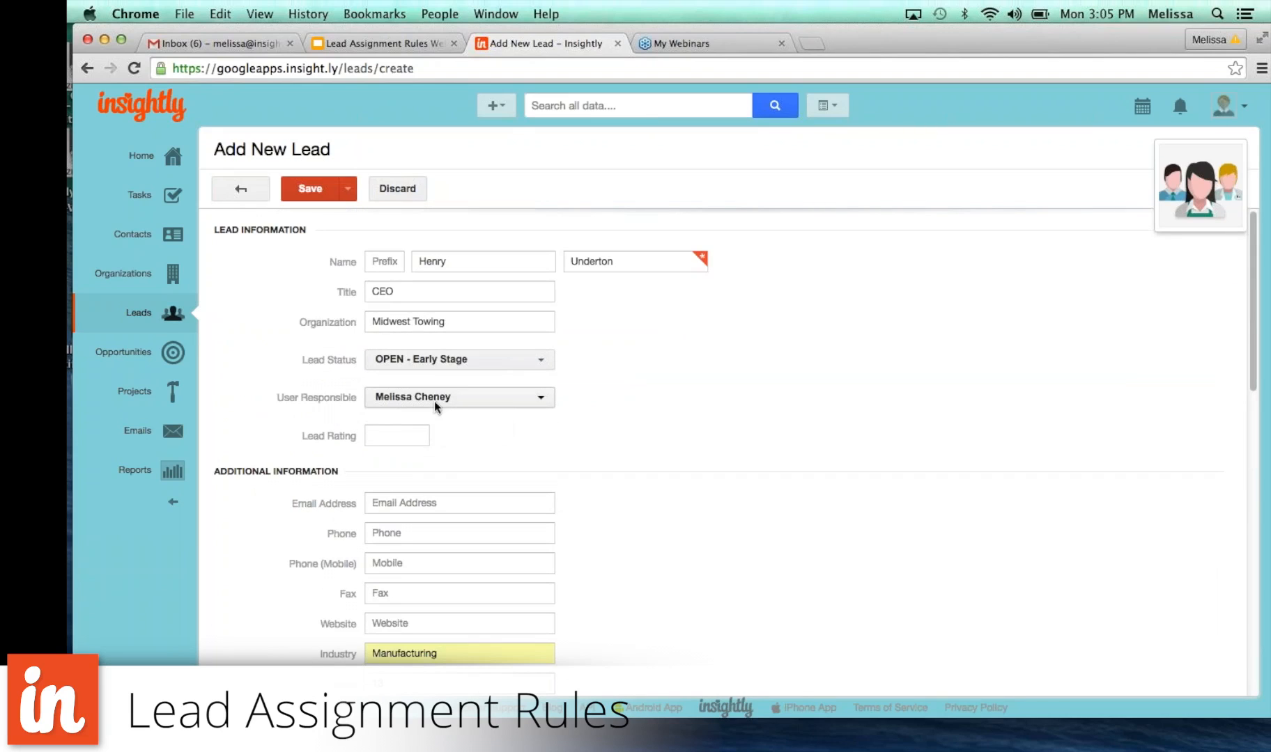
click(312, 188)
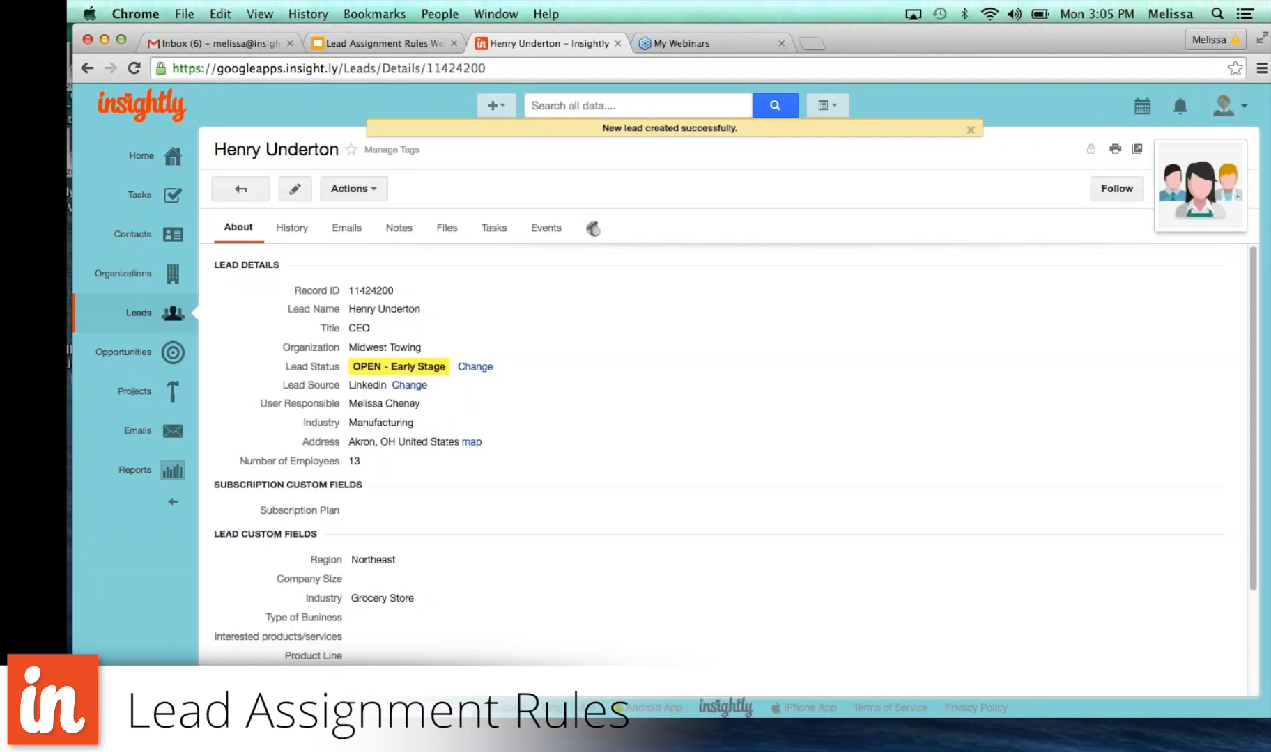
click(134, 69)
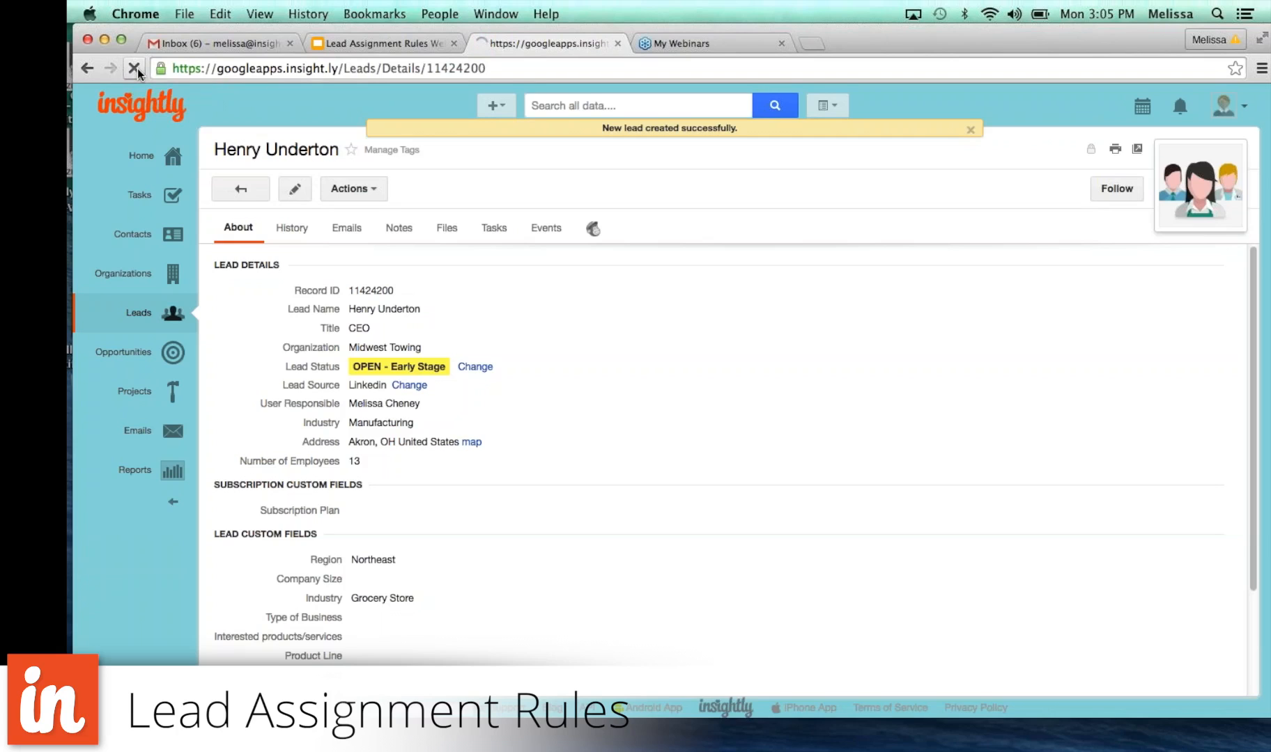